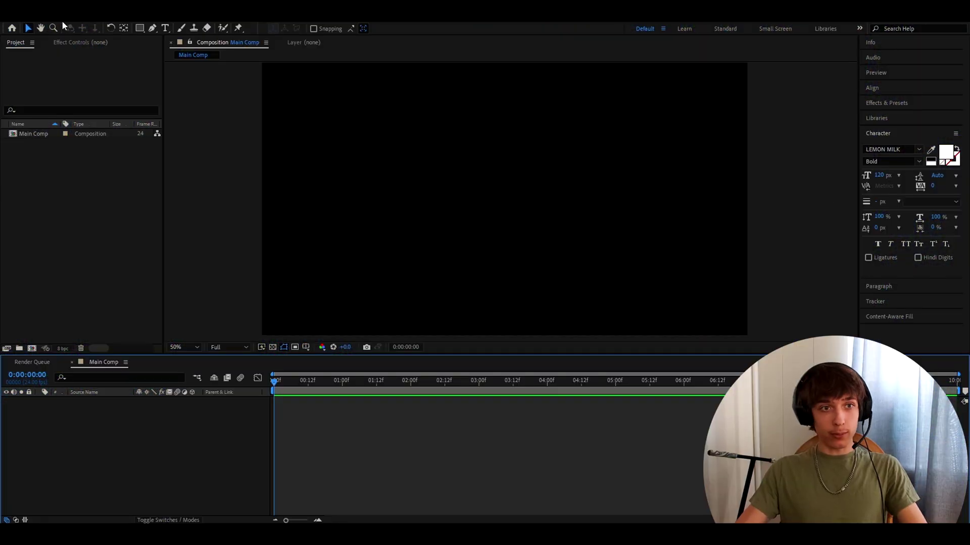
Step: Review the Main Comp's frame rate and duration and keep the settings unchanged
click(48, 12)
click(76, 43)
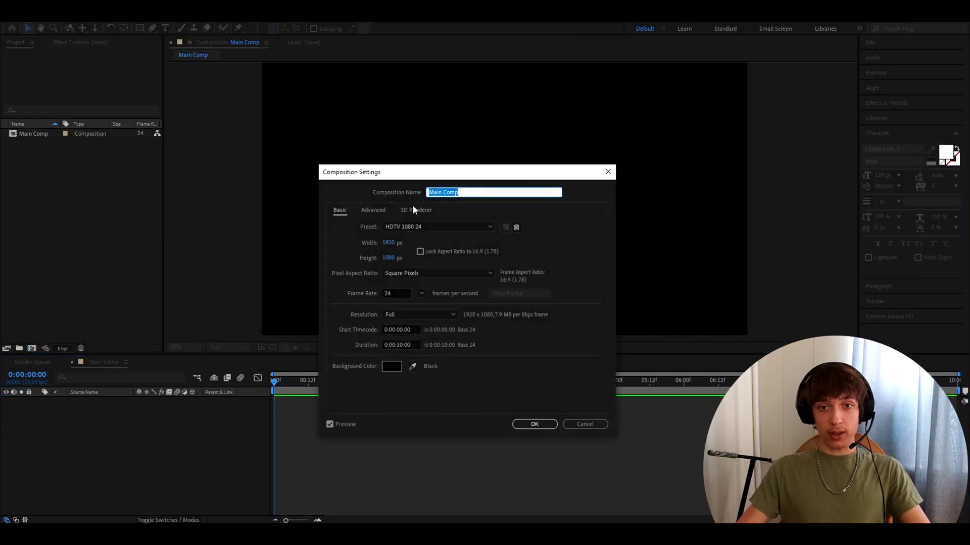
click(385, 293)
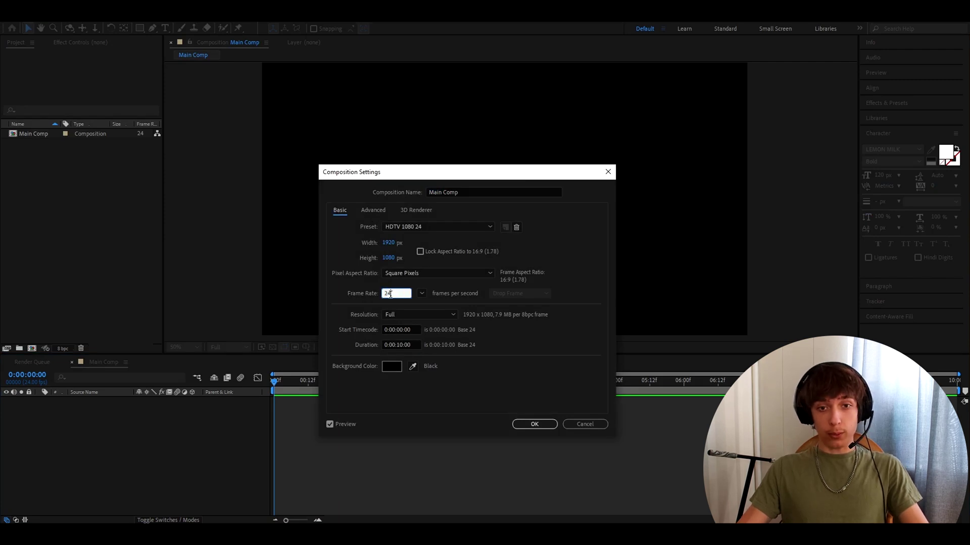
click(398, 345)
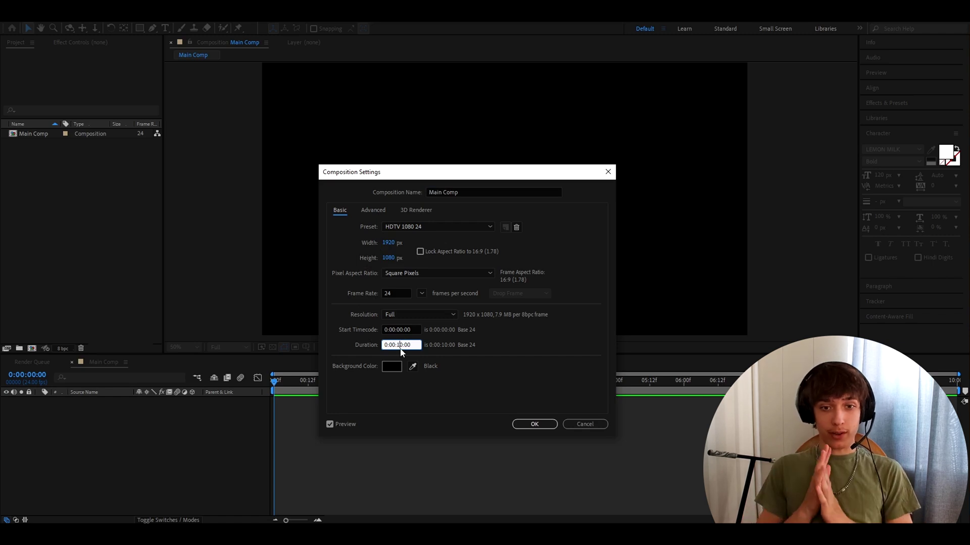
click(523, 424)
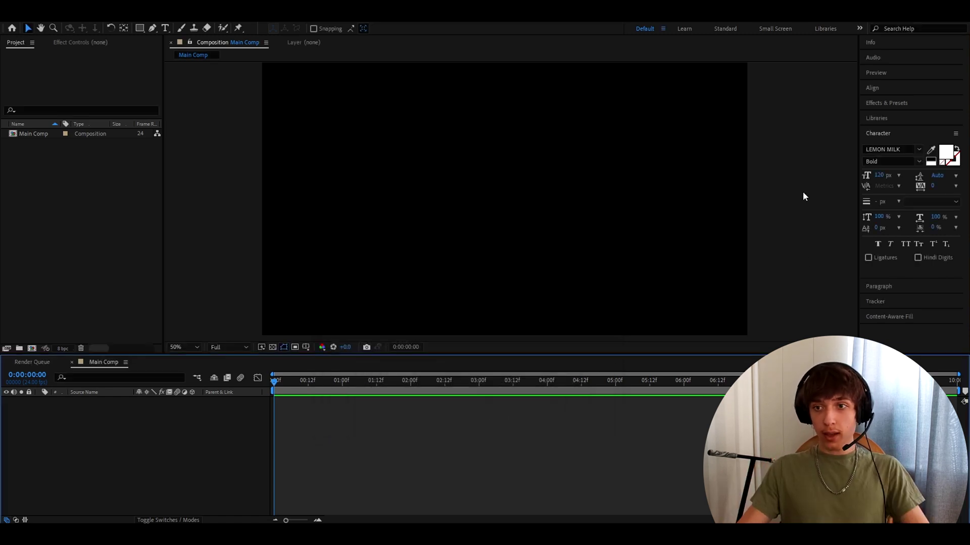
Step: Draw a paragraph text box in Main Comp and type 'opium'
click(165, 28)
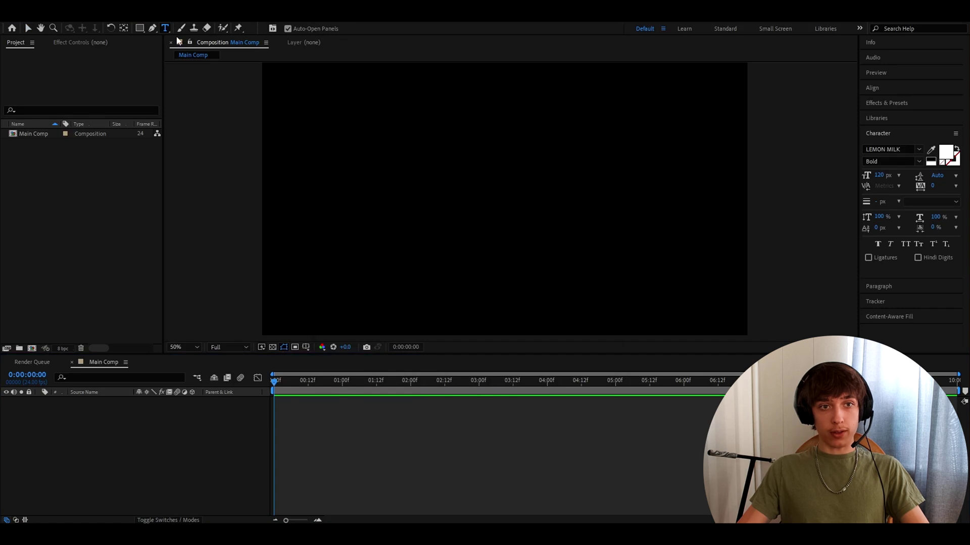
drag(322, 159, 682, 260)
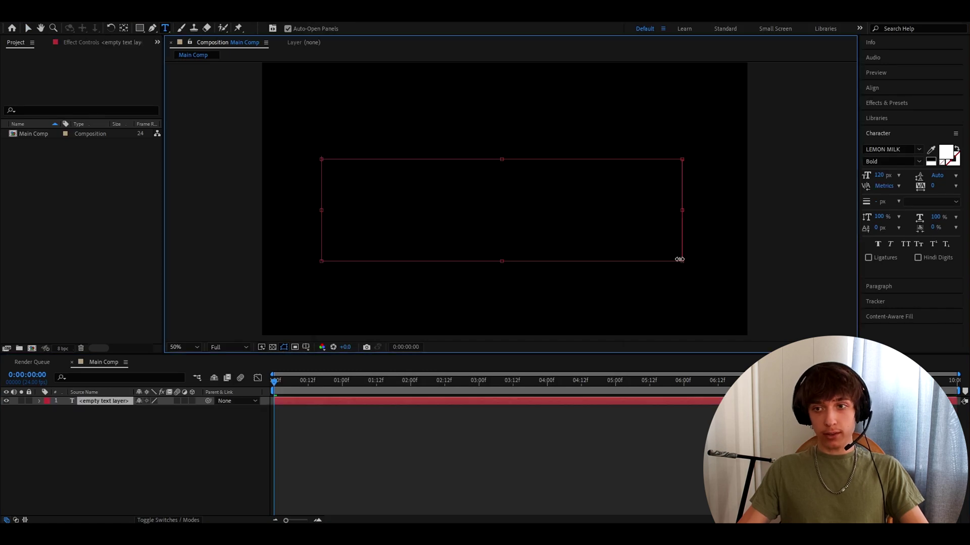
text(opium)
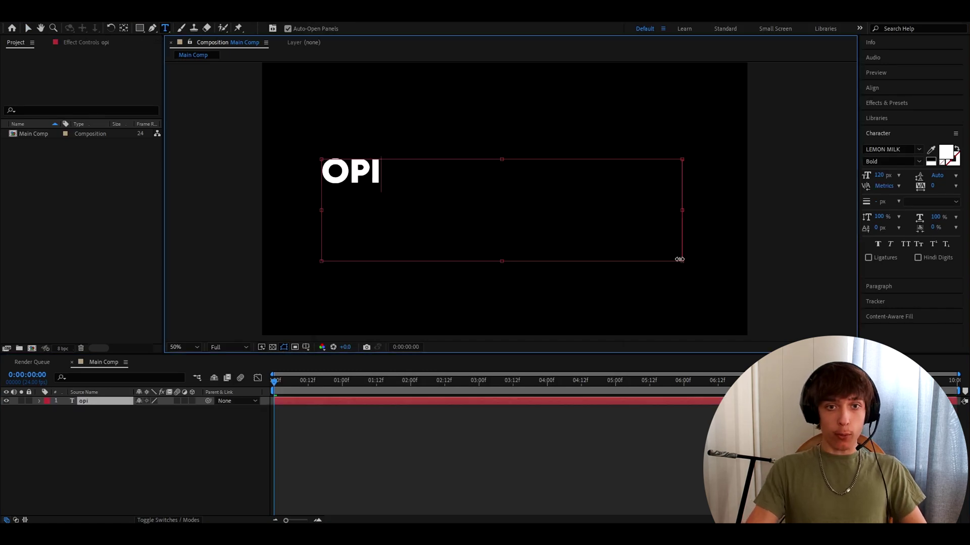
Step: Set the opium text to 40 px Javanese Text Regular and finish editing the layer
drag(442, 179, 295, 173)
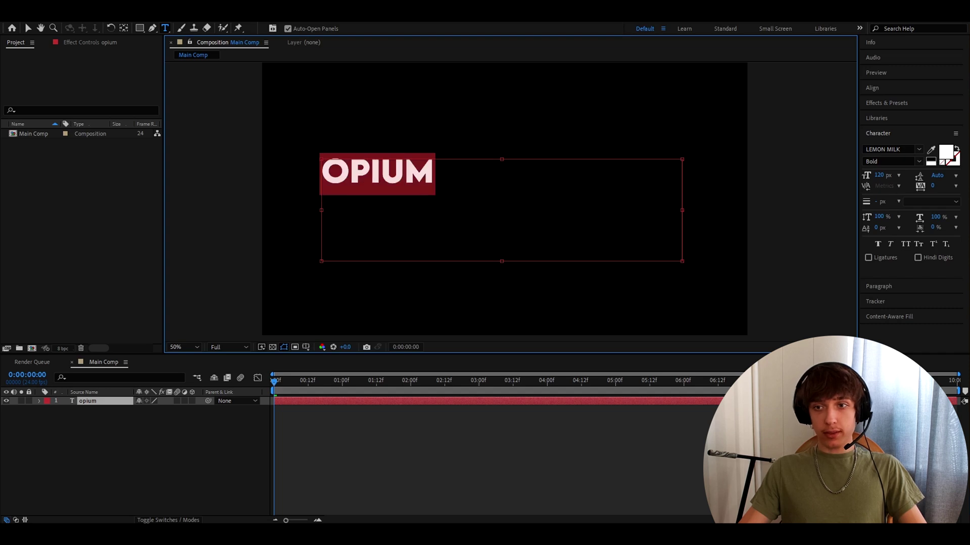
click(880, 176)
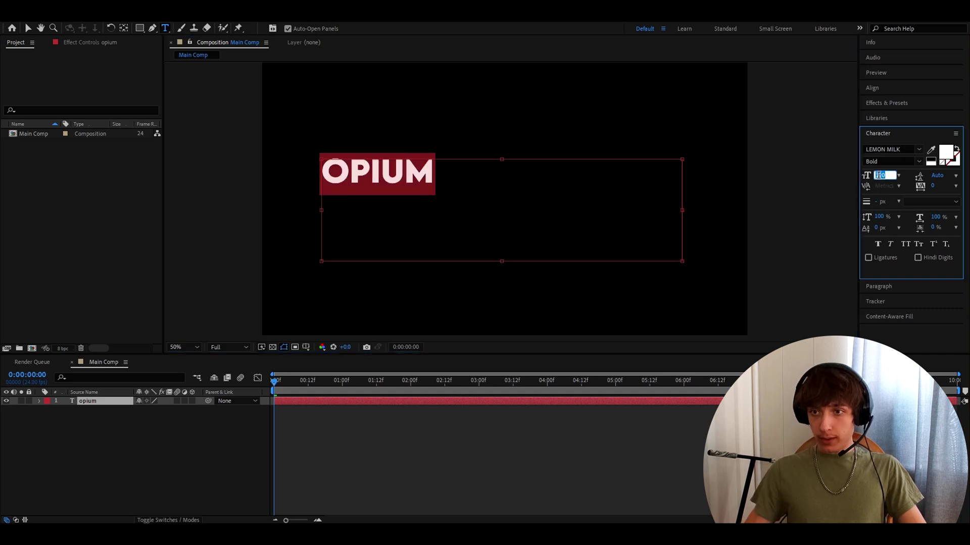
text(40)
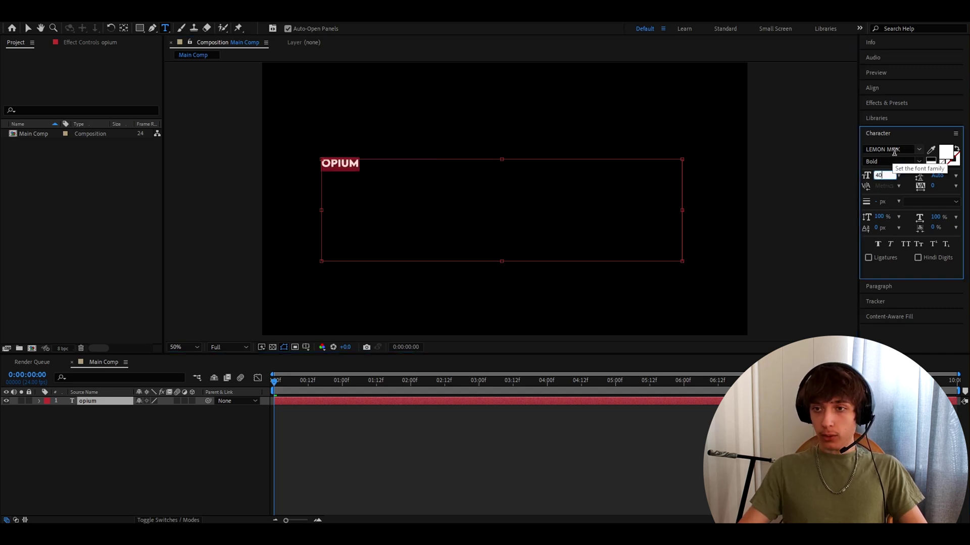
click(893, 150)
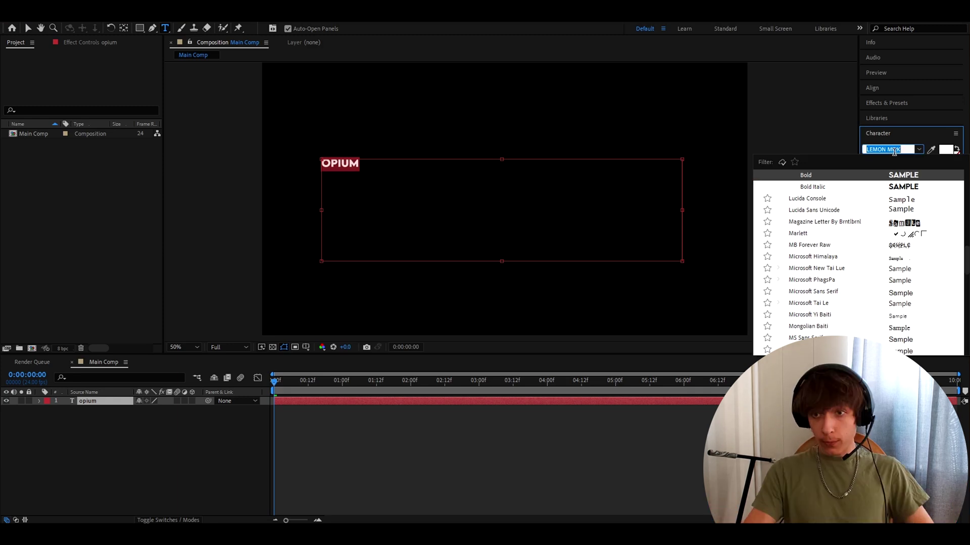
text(java)
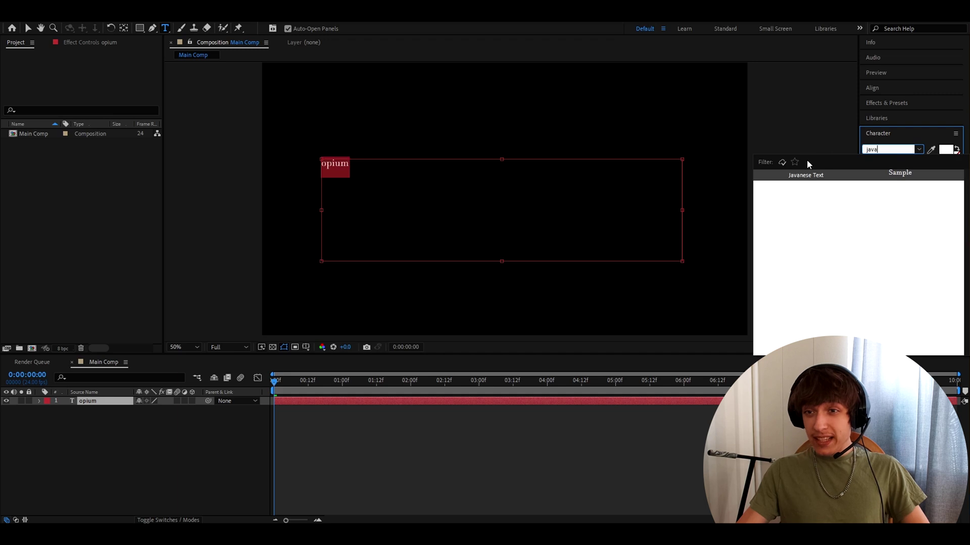
click(807, 176)
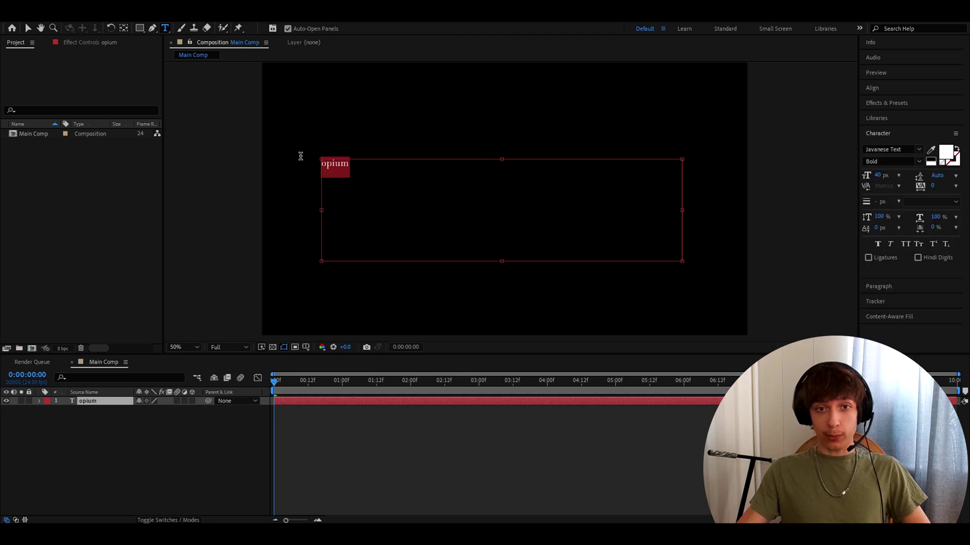
click(353, 163)
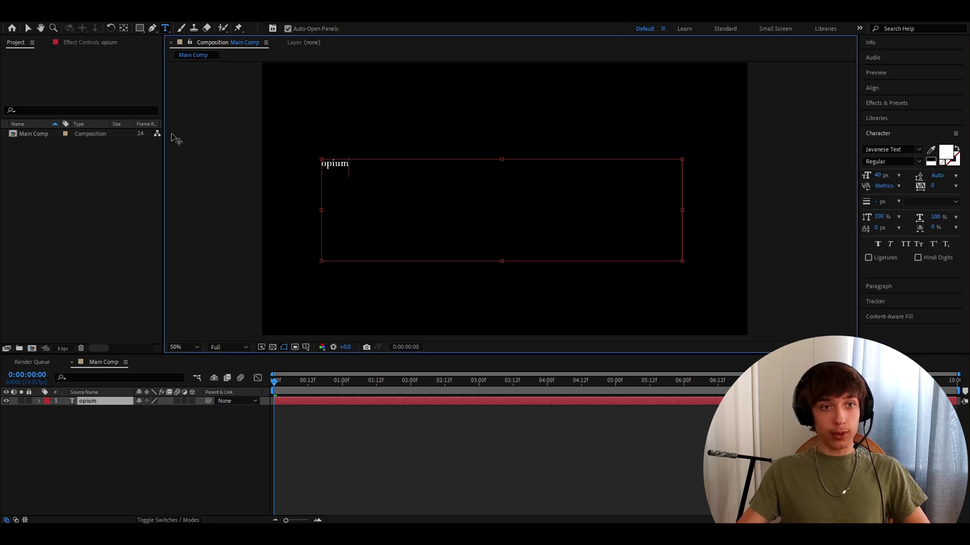
click(293, 404)
Step: Pre-compose the opium text layer into a new comp named 'Opium text'
right_click(293, 404)
click(326, 346)
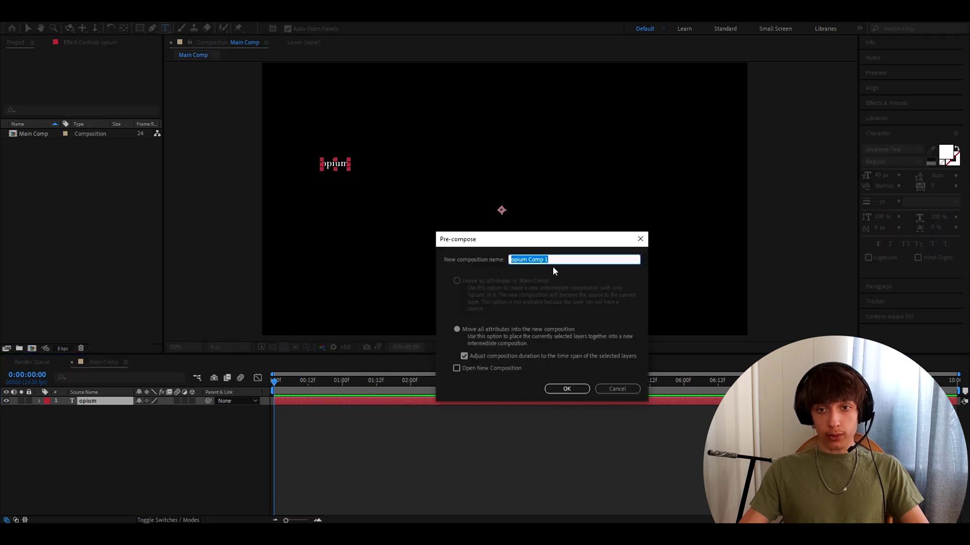
text(Opium )
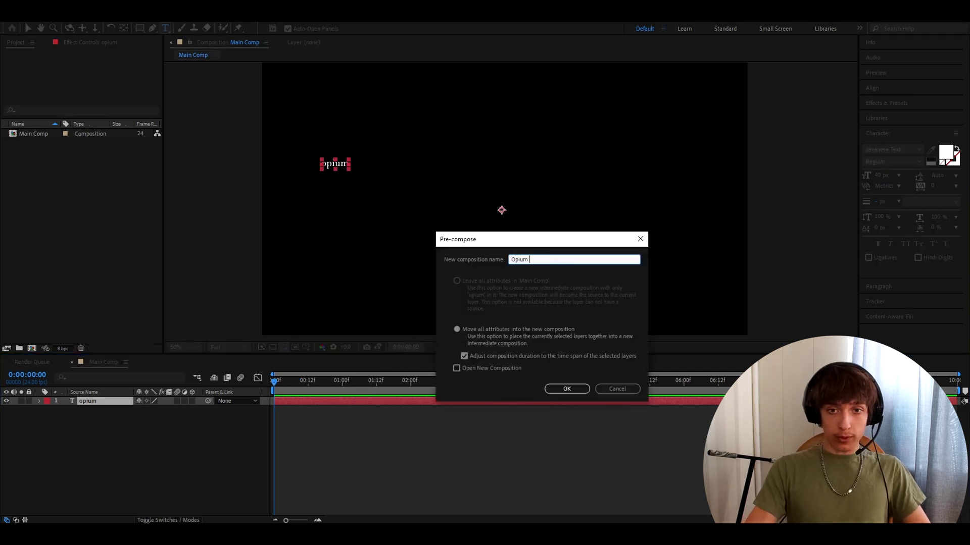
text(text)
click(465, 337)
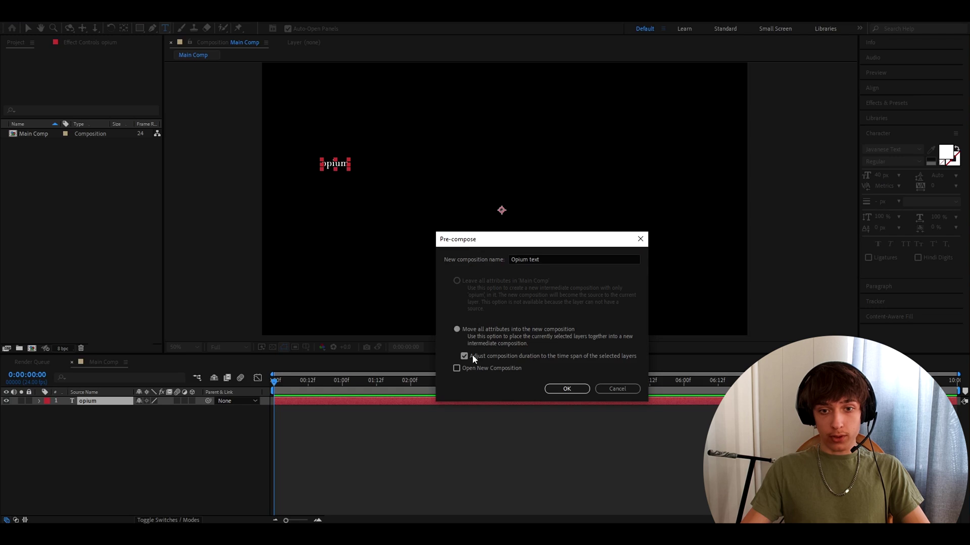
click(567, 389)
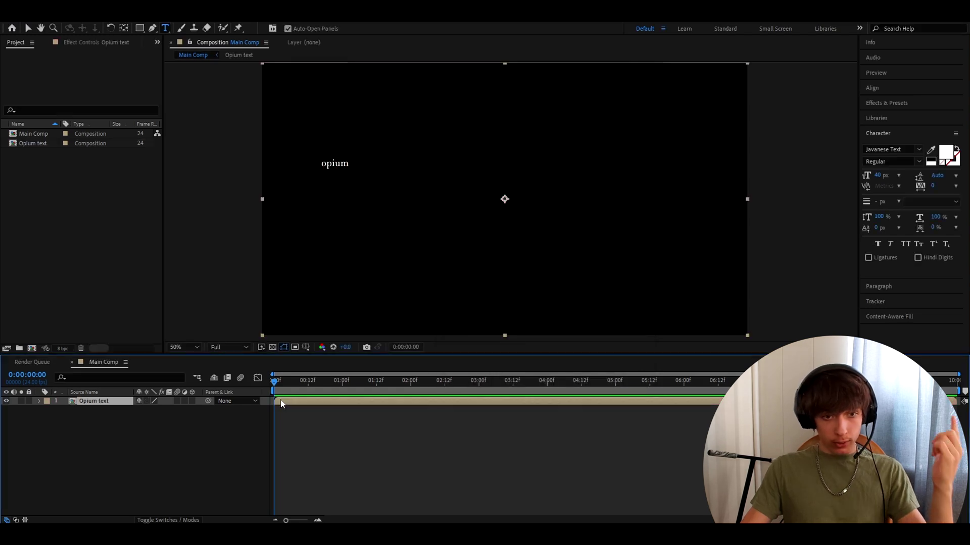
Step: Open the Opium text comp and resize it to 480×270 px
double_click(282, 402)
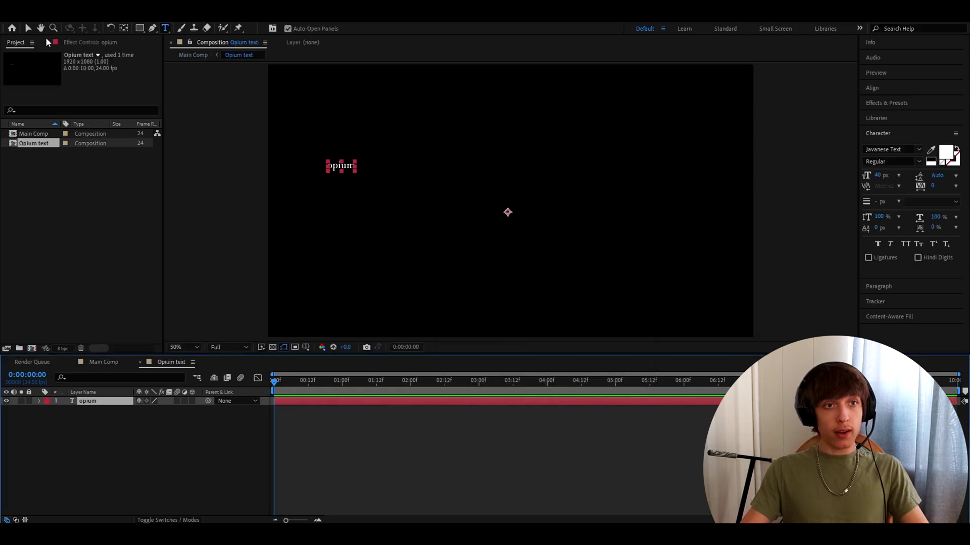
click(52, 22)
click(85, 41)
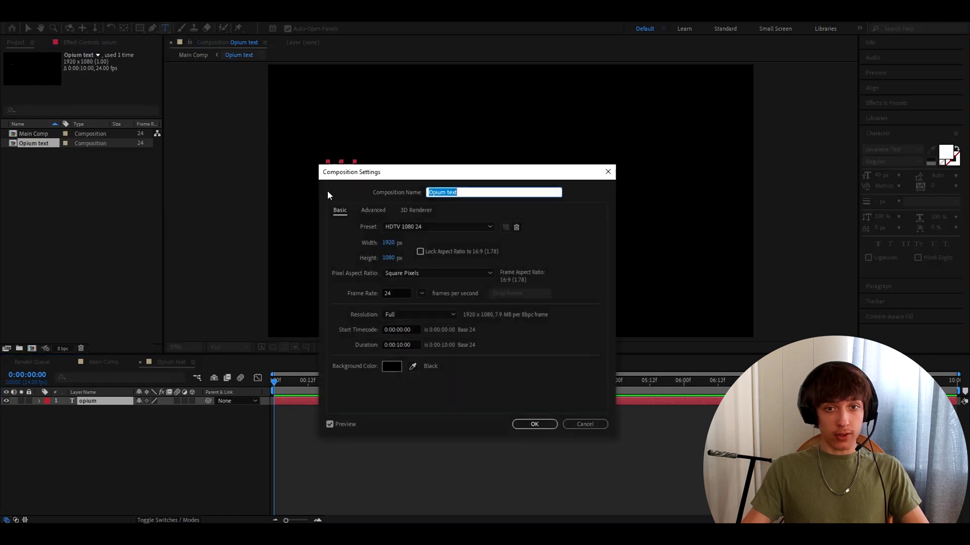
key(Tab)
text(480)
key(Tab)
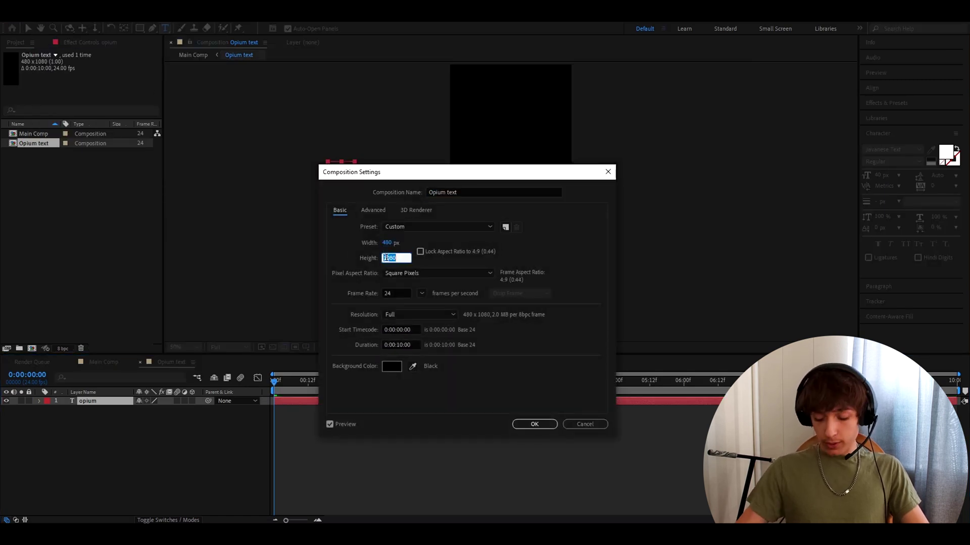
text(270)
key(Tab)
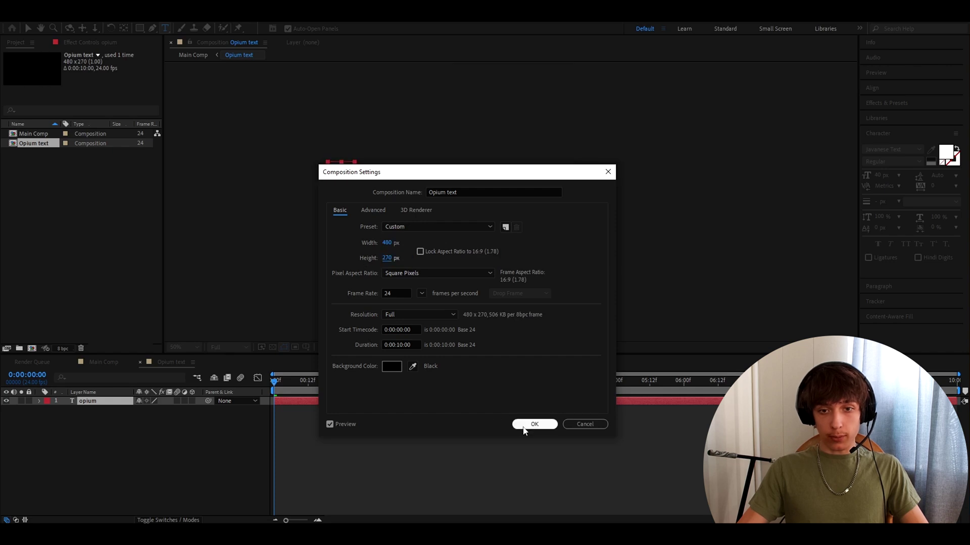
click(527, 423)
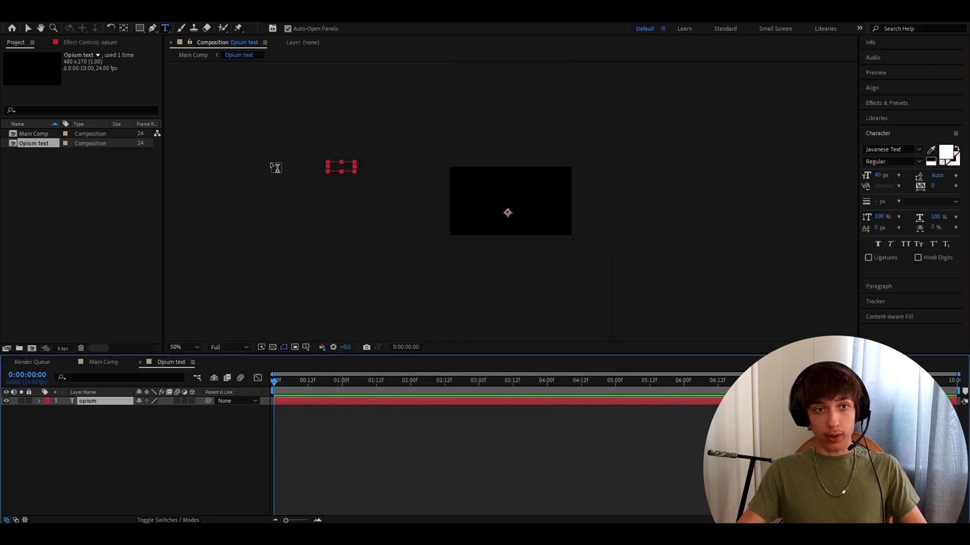
Step: Centre the opium layer's anchor point on the text with Ctrl+Alt+Home
click(123, 28)
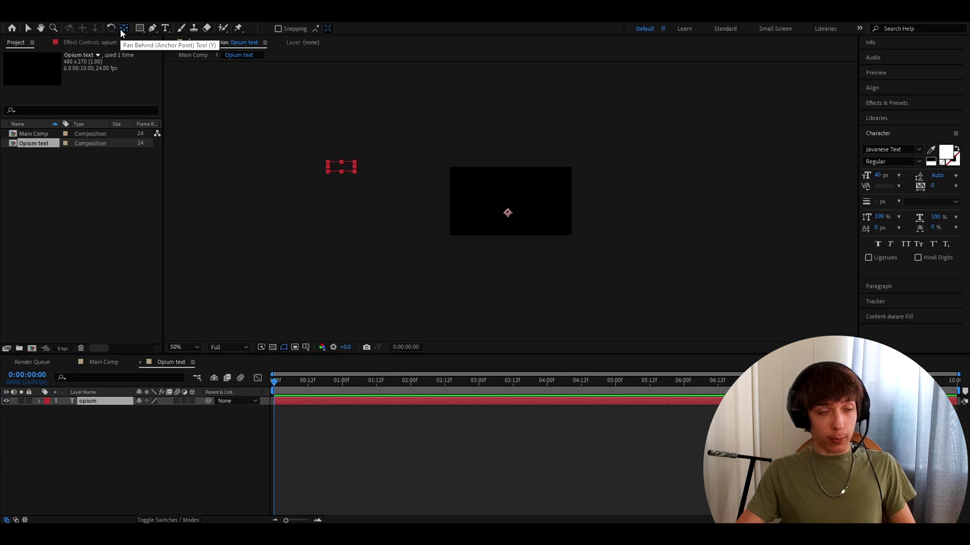
key(ctrl+alt+Home)
key(period)
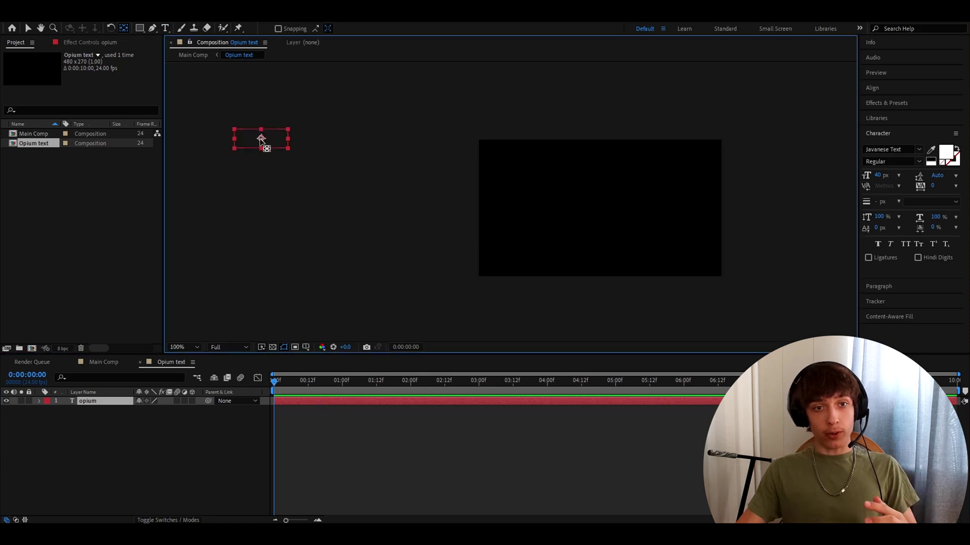
click(28, 28)
Step: Set the opium layer's Position to 240, 135 to centre it in the comp
click(98, 402)
key(p)
click(143, 410)
text(240)
key(Return)
click(157, 409)
text(135)
key(Return)
scroll(555, 222, up, 2)
mouse_move(497, 228)
mouse_down()
mouse_move(497, 185)
mouse_move(502, 212)
mouse_up()
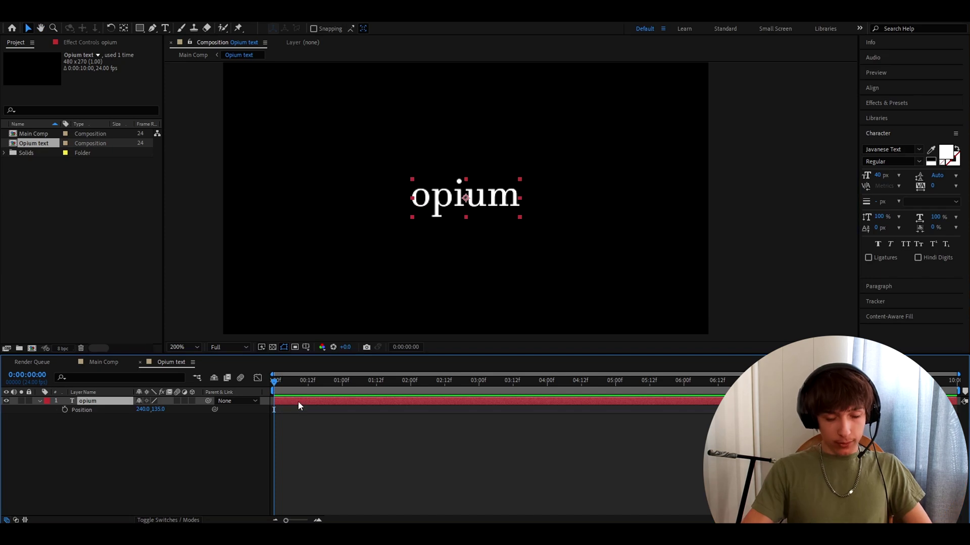
Step: Apply a Noise effect to the opium text with an amount of 37%
key(ctrl+space)
text(noise)
key(Return)
click(94, 72)
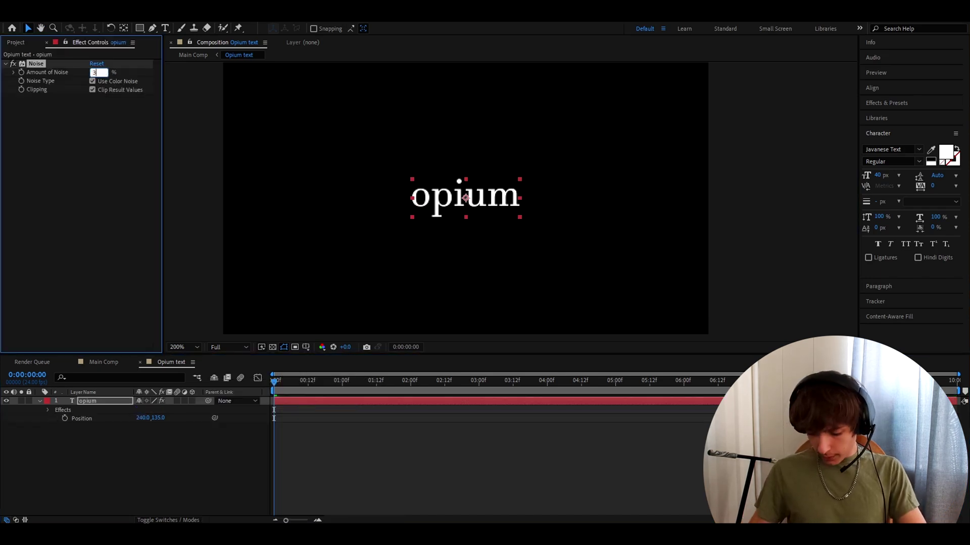
text(37)
key(Return)
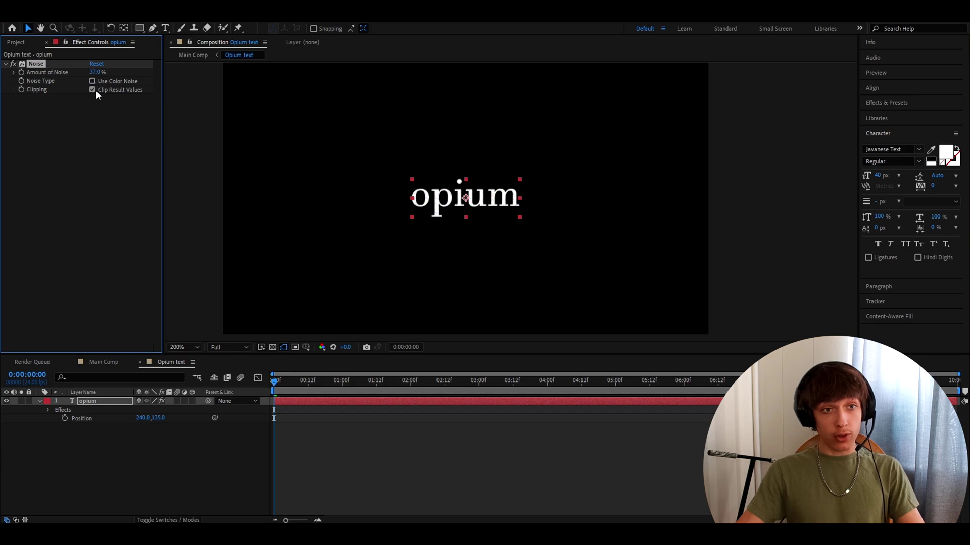
Step: Add Mosaic to the opium layer with 100 horizontal and 100 vertical blocks
click(889, 103)
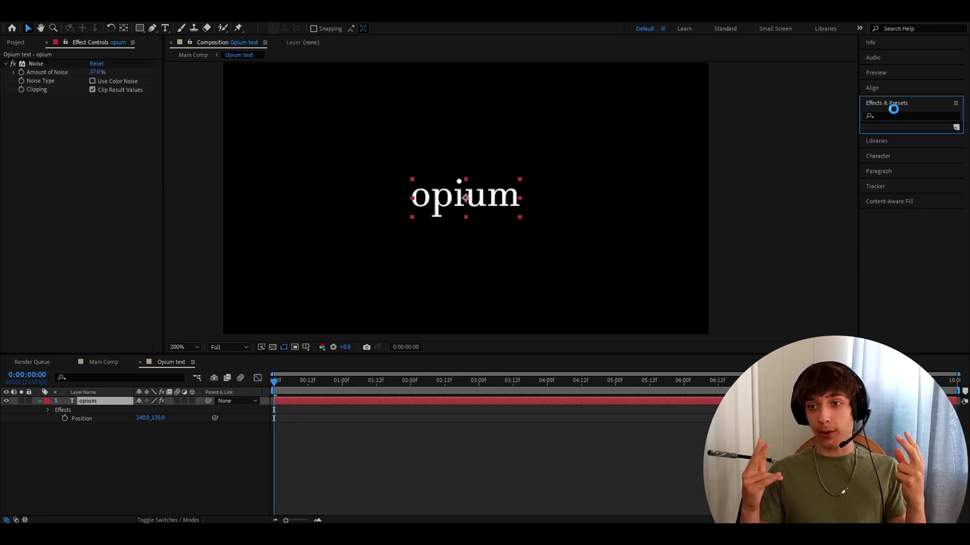
text(mosaic)
drag(895, 221, 91, 75)
click(91, 75)
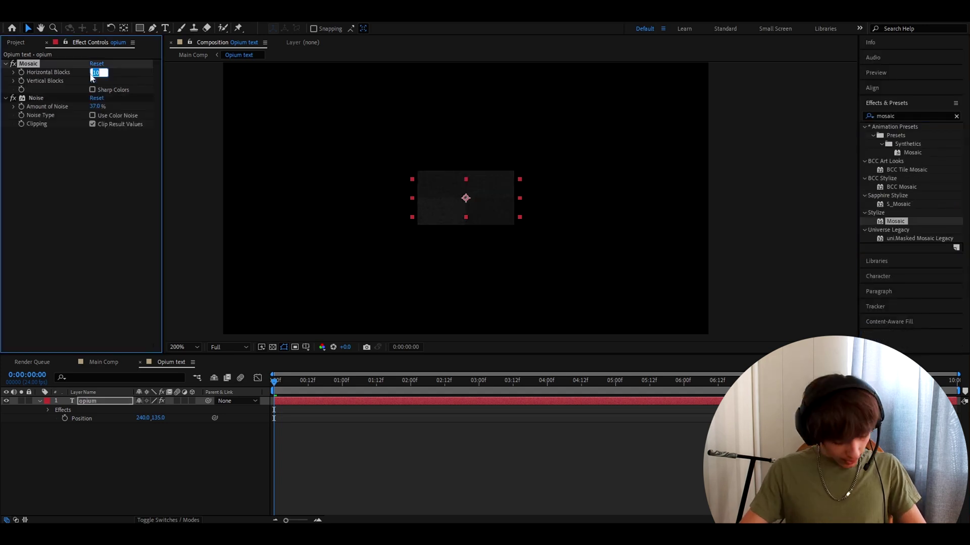
text(100)
key(Return)
click(94, 80)
text(100)
key(Return)
click(310, 402)
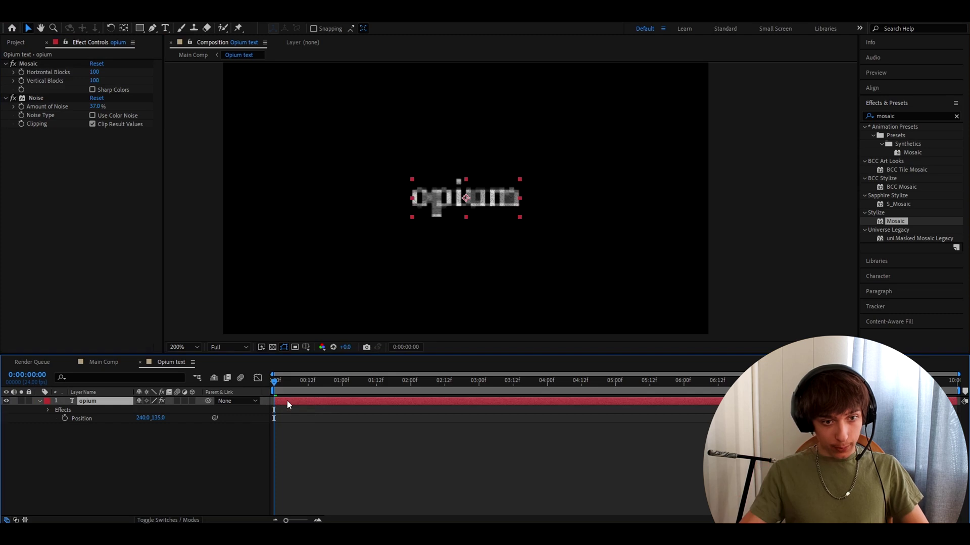
Step: Unlink the opium layer's Scale and set it to 280% width and 640% height
key(s)
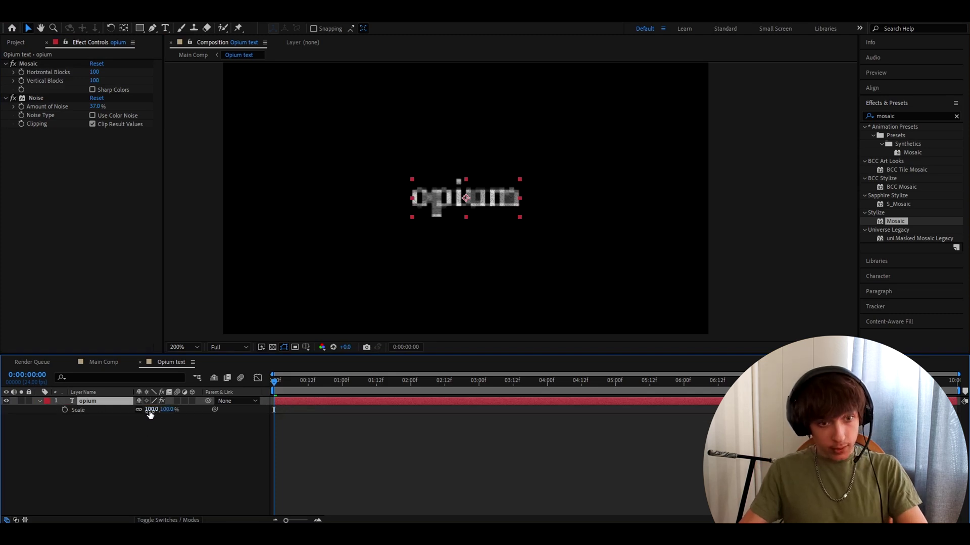
click(150, 409)
text(280)
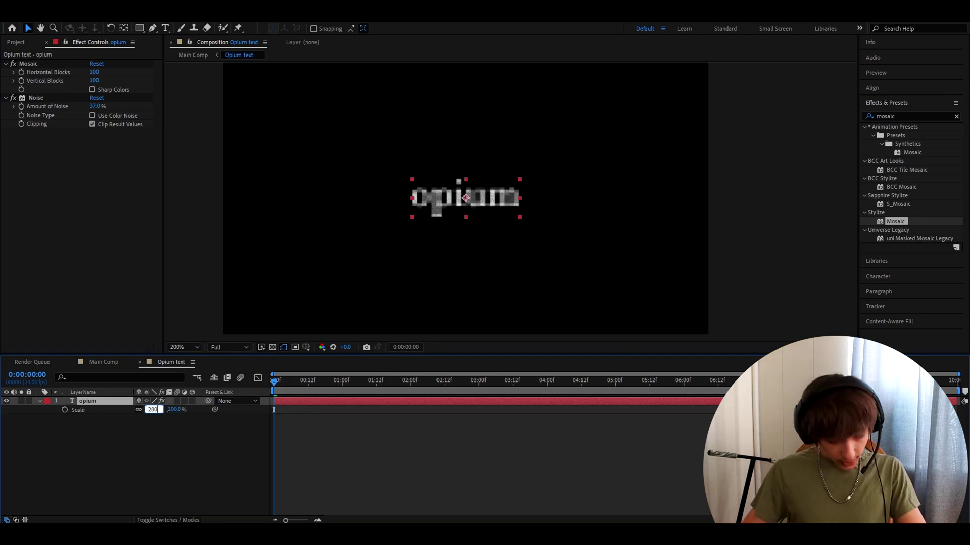
key(Return)
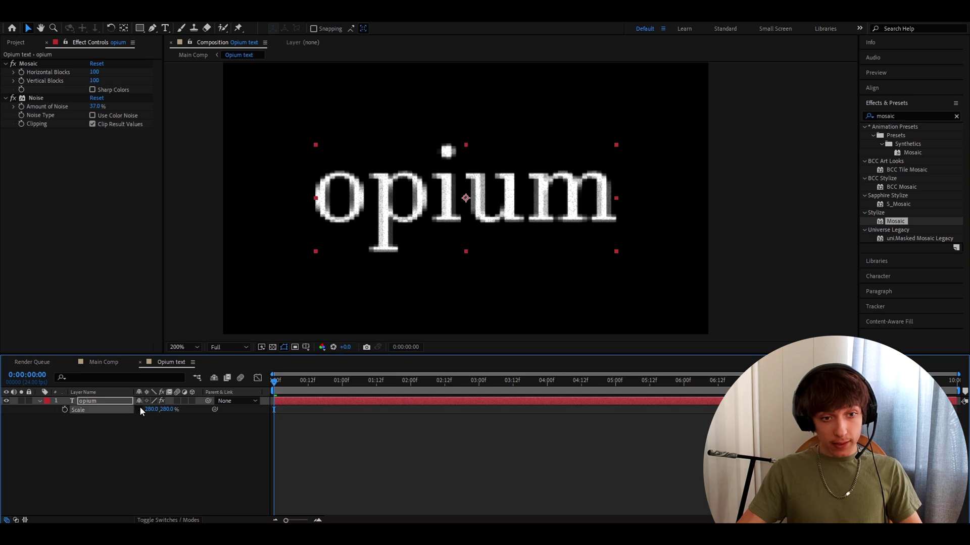
text(640)
key(Return)
click(281, 407)
click(280, 402)
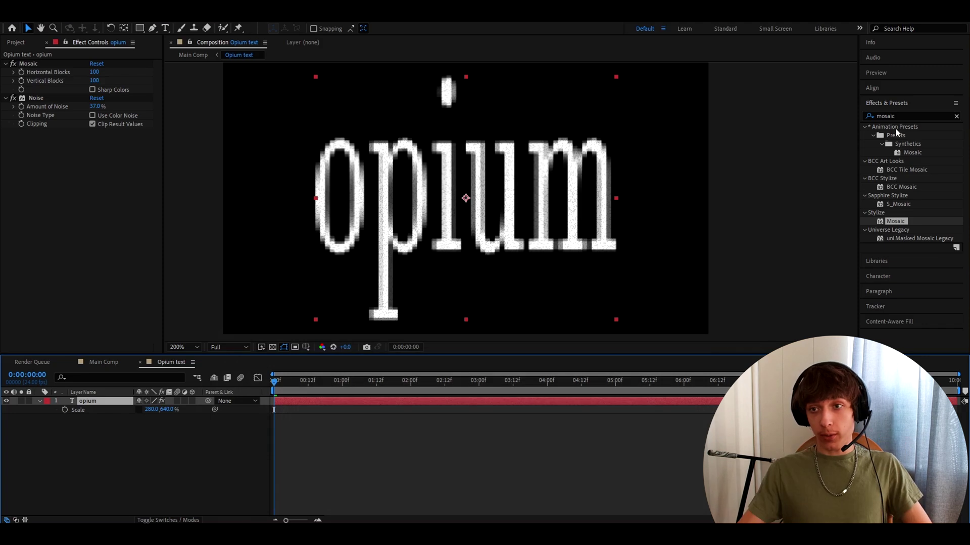
Step: Apply S_JpegDamage to opium with Quality 0.065, Res Rel X 16.24 and All Freq Scale 3
click(902, 115)
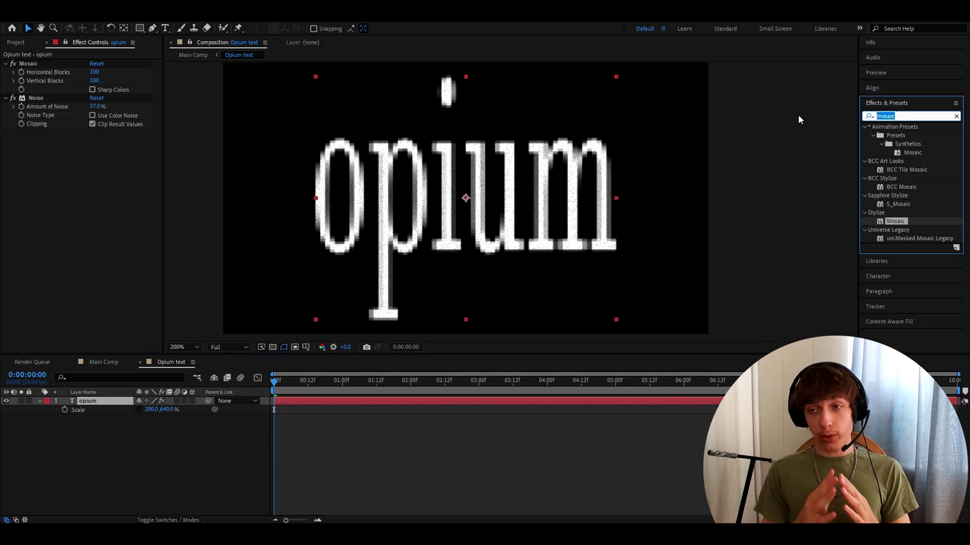
text(s_jpeg)
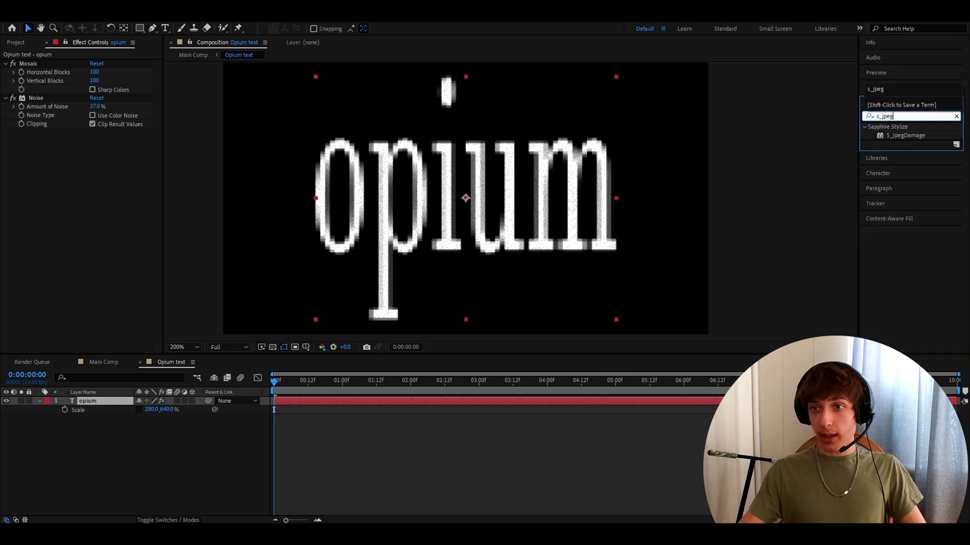
drag(905, 135, 36, 97)
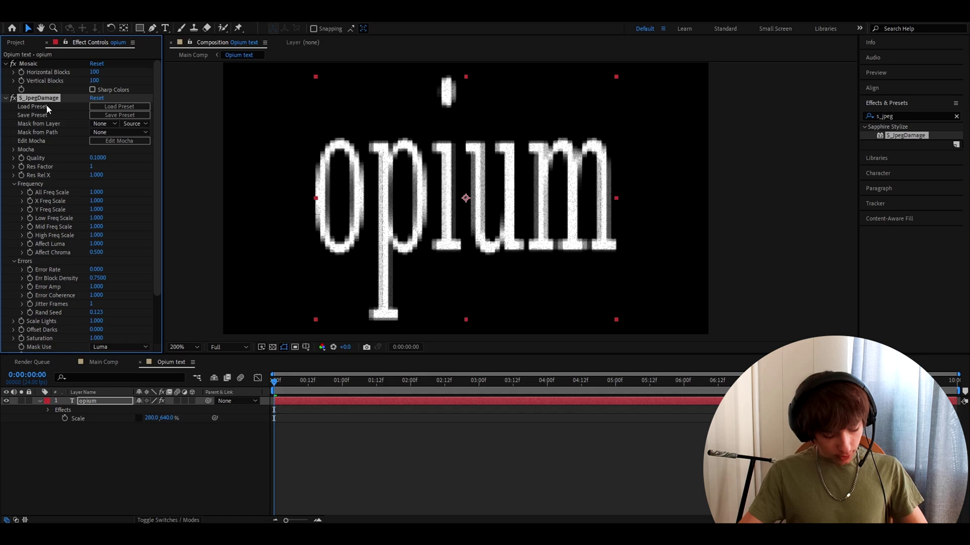
click(96, 158)
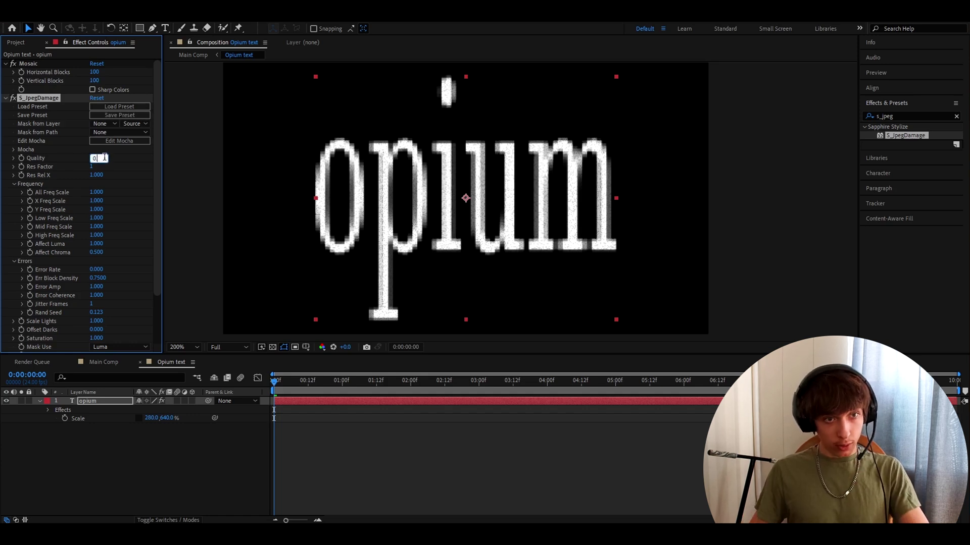
text(0.065)
key(Return)
text(1)
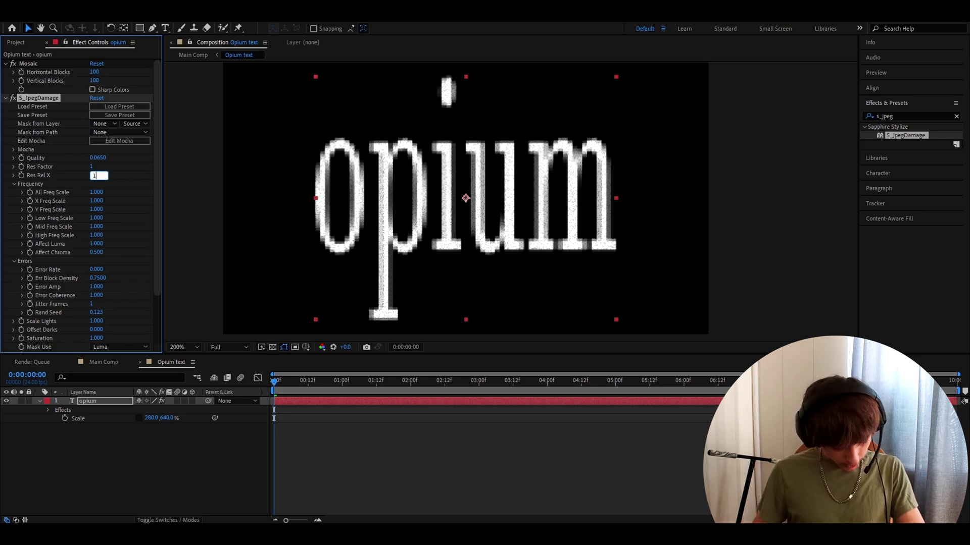
text(6.24)
key(Return)
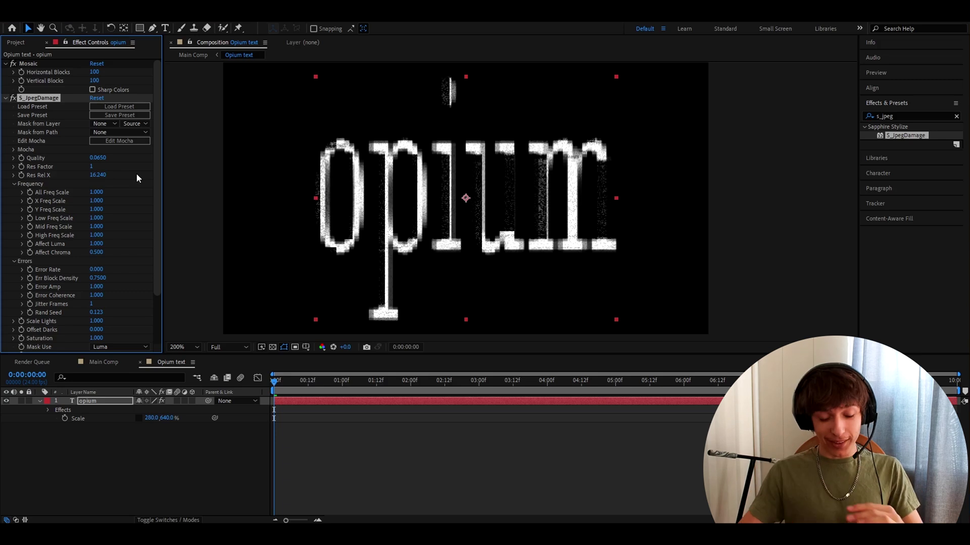
click(98, 192)
key(Return)
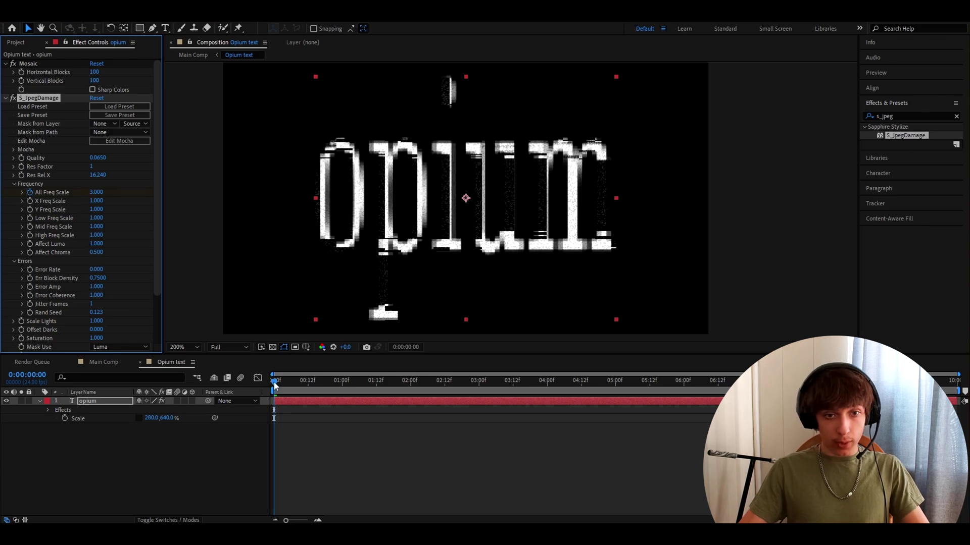
Step: Keyframe All Freq Scale to 0 at frame 1 and back to 3 at frame 2
drag(275, 383, 278, 381)
scroll(283, 398, up, 3)
key(u)
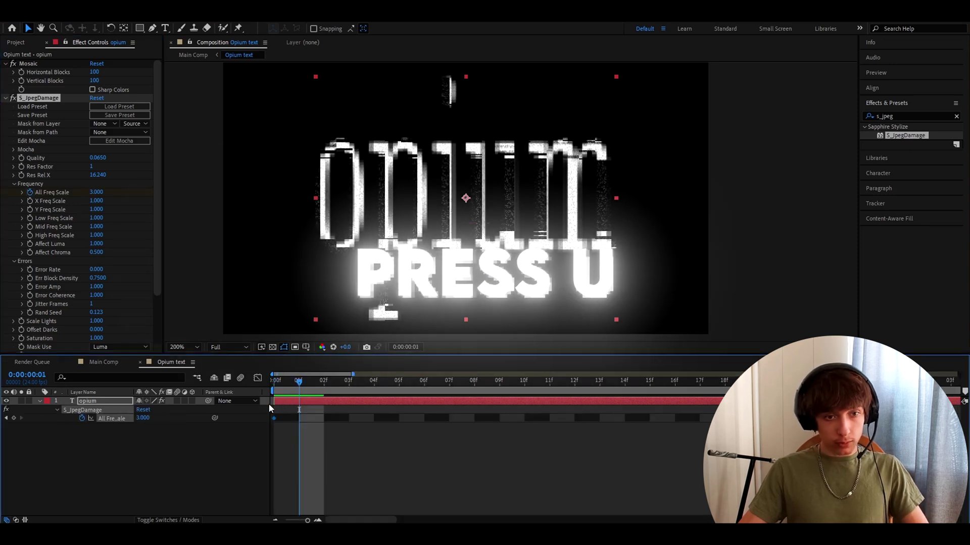
click(140, 417)
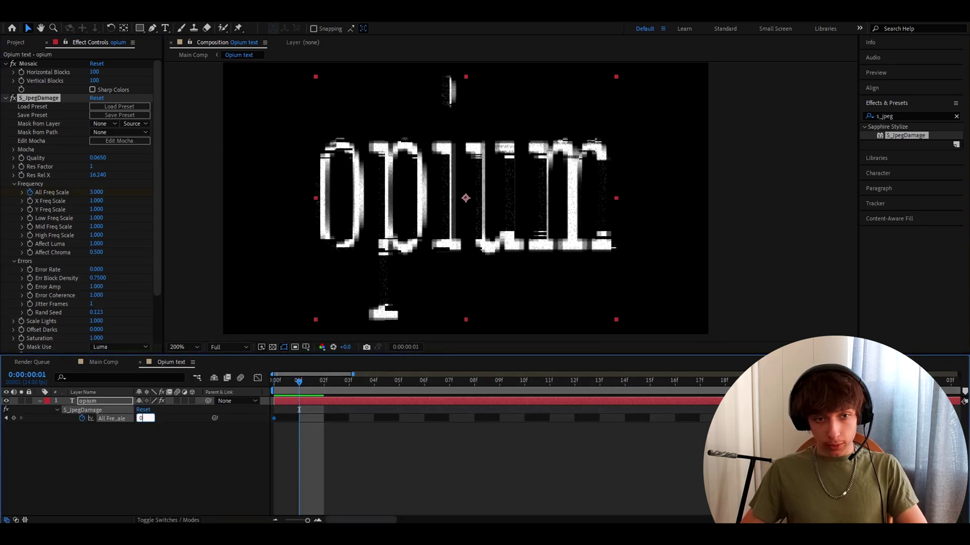
key(Return)
key(Page_Down)
click(142, 418)
text(3)
key(Return)
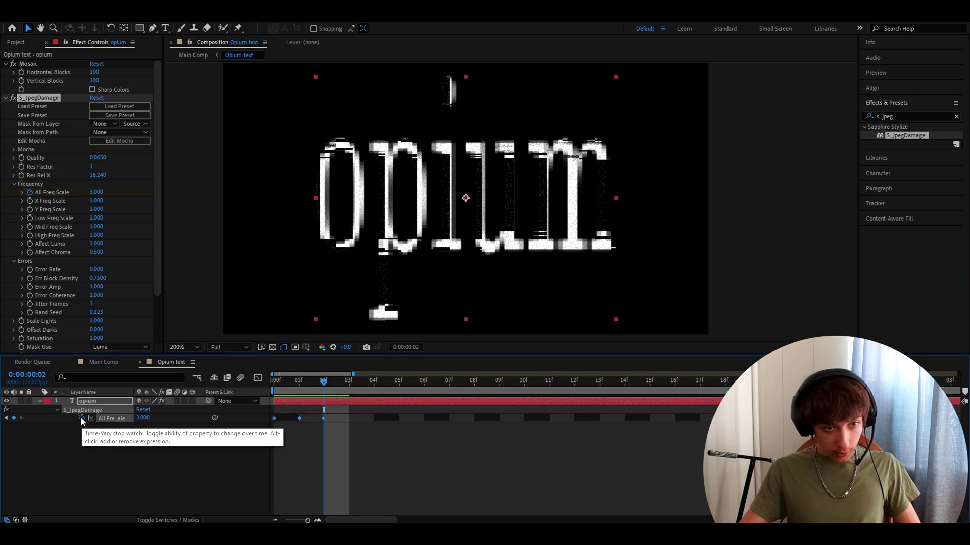
Step: Add a loopOut() expression to All Freq Scale and preview the looping glitch
alt+click(82, 419)
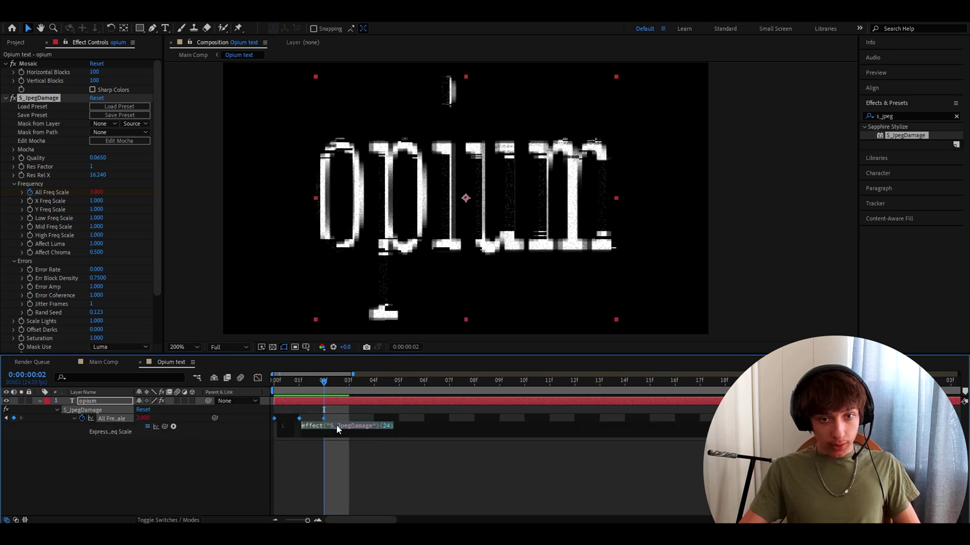
text(loopout)
click(313, 438)
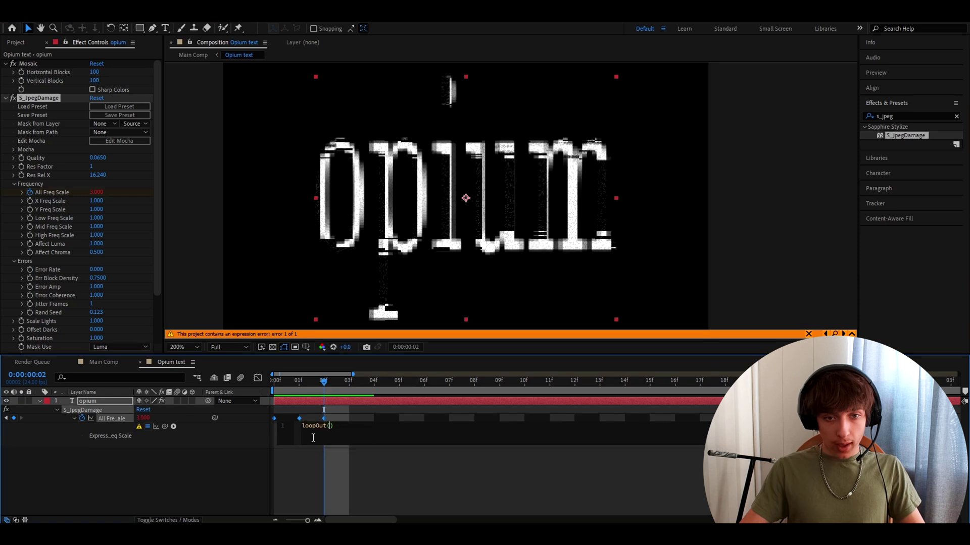
click(311, 470)
key(space)
drag(574, 381, 311, 385)
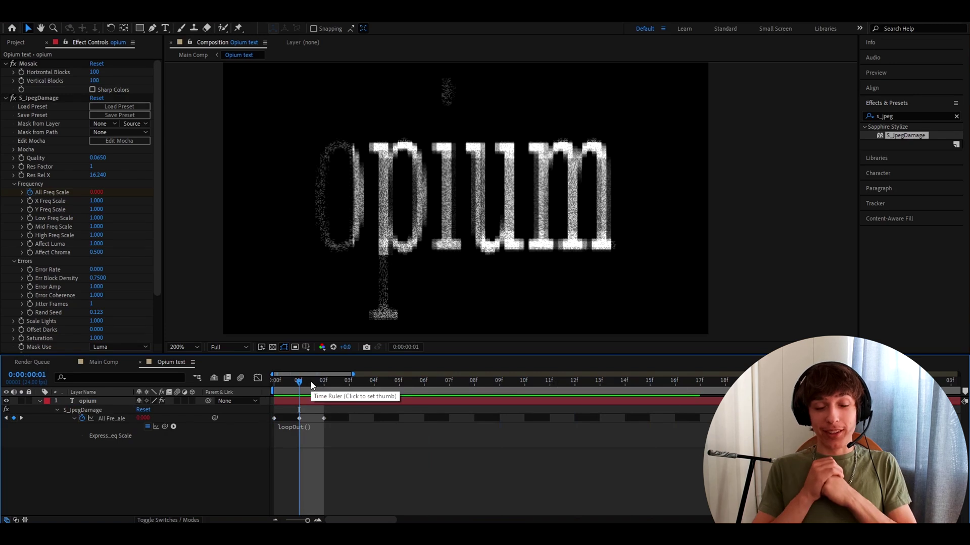
Step: Apply S_Flicker to the opium layer with an Amplitude of 0.53
click(901, 116)
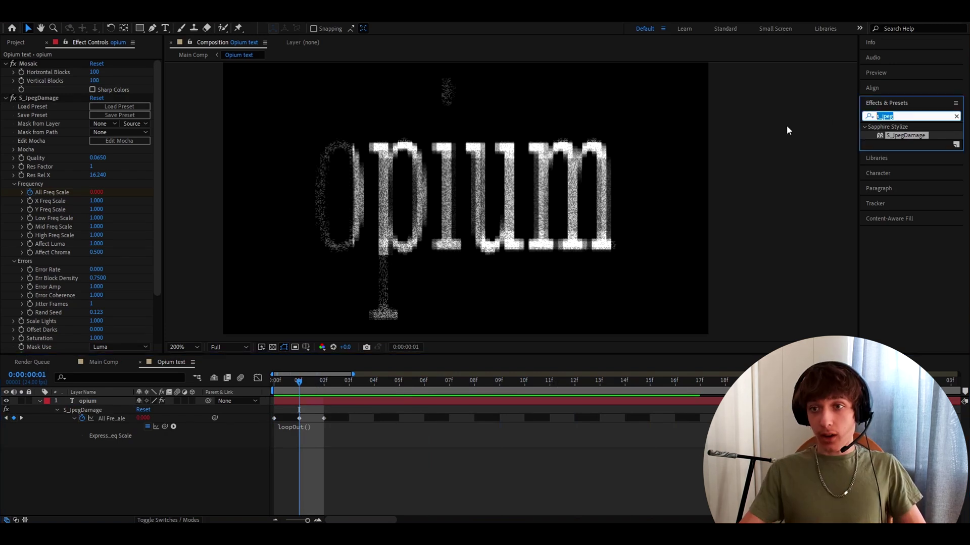
text(s_)
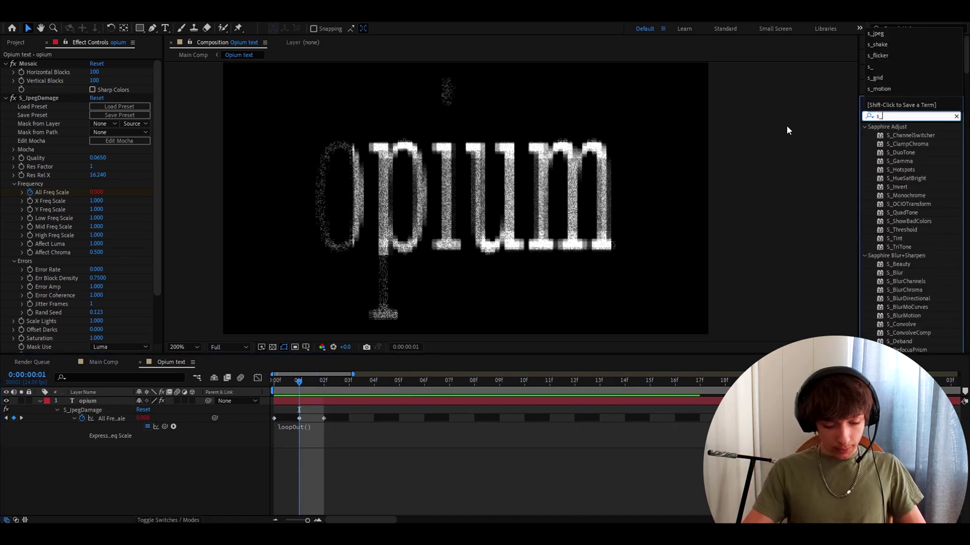
text(flicker)
key(Return)
click(97, 89)
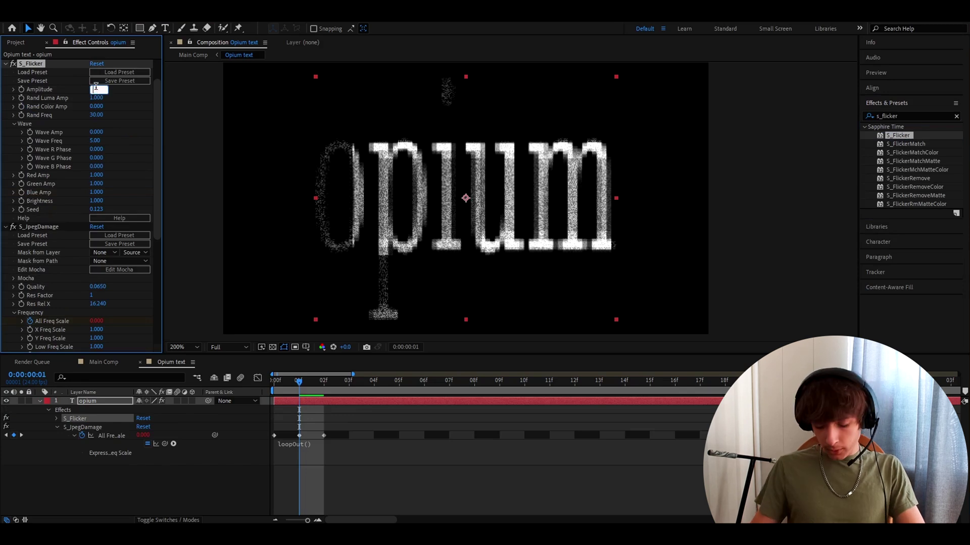
text(0.53)
key(Return)
key(Home)
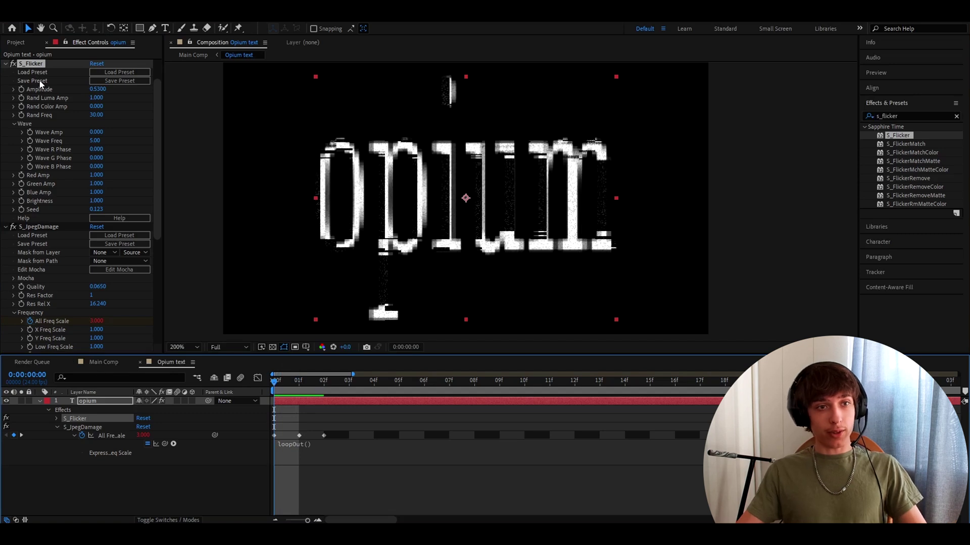
Step: Select all effects and keyframes and save them as the preset 'Opium Text 480x270'
key(ctrl+v)
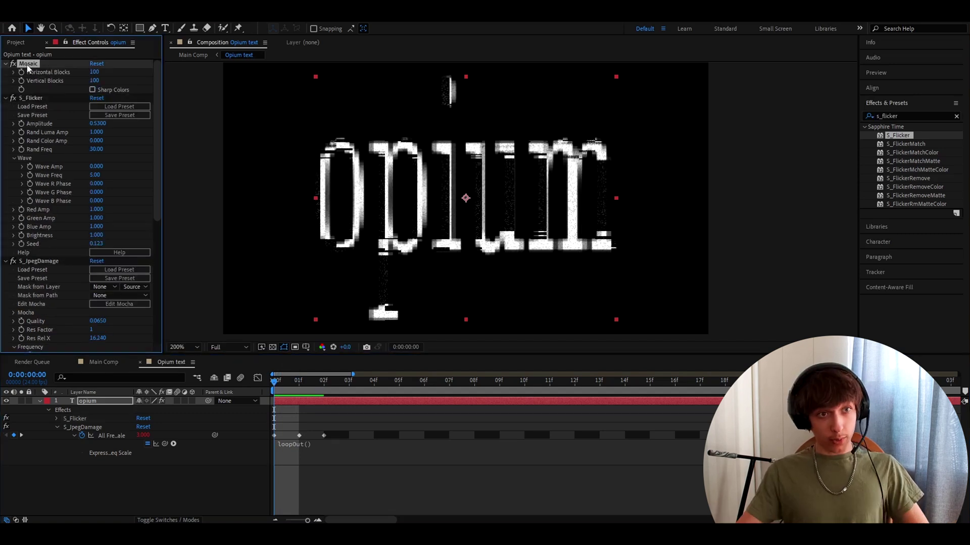
key(ctrl+a)
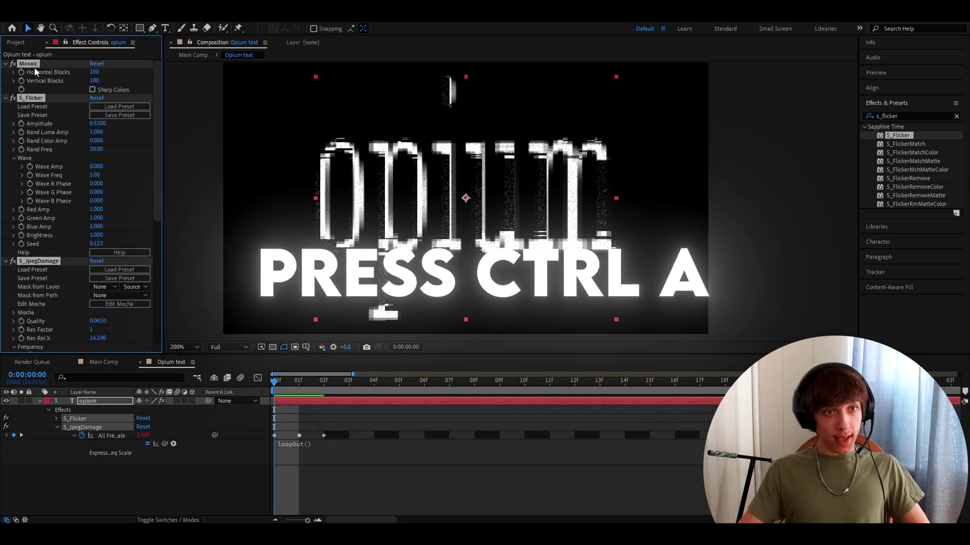
drag(350, 432, 268, 444)
click(147, 15)
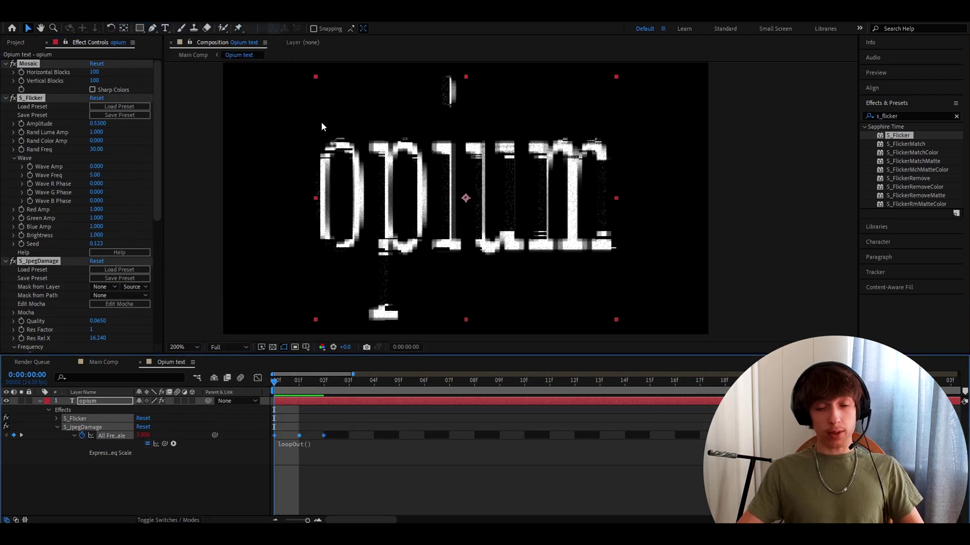
text(Op)
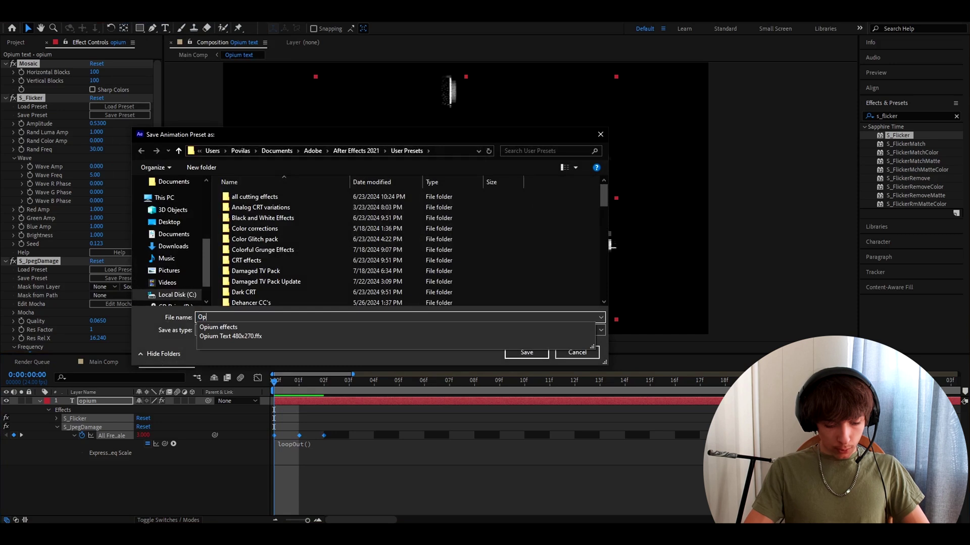
text(ium Text 480)
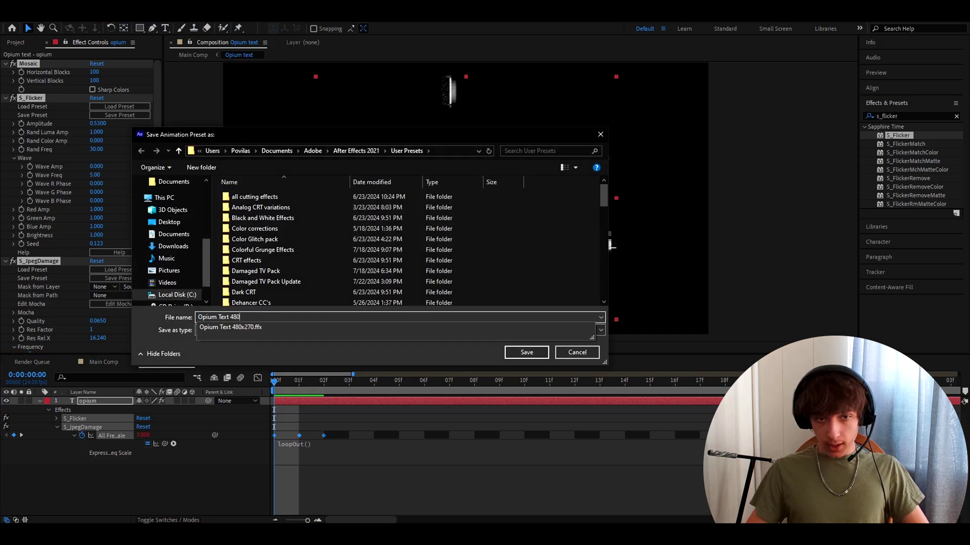
text(x270)
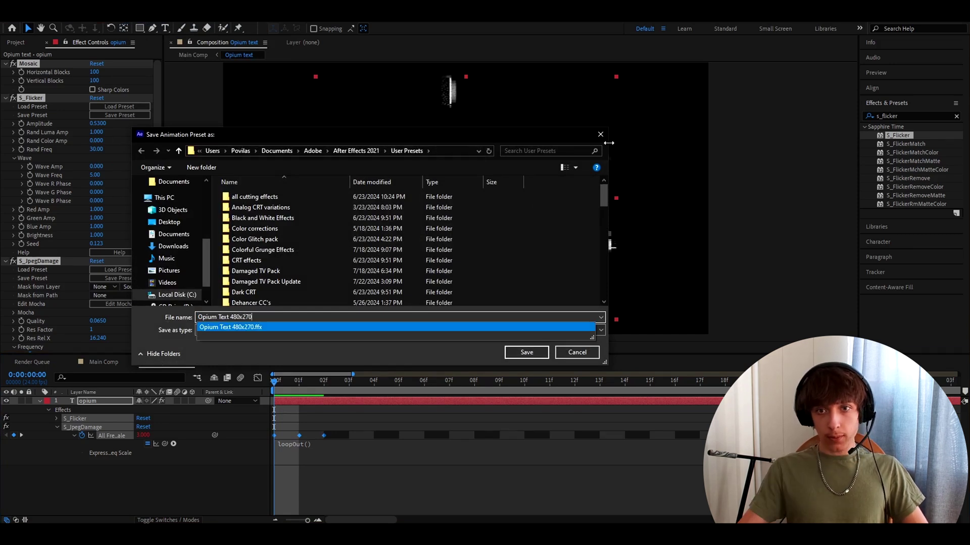
key(Return)
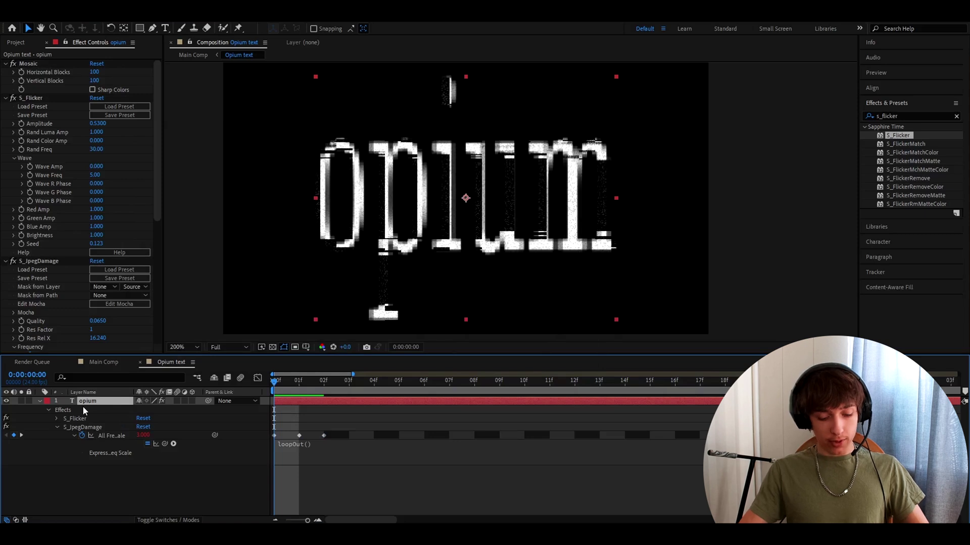
key(ctrl+t)
drag(246, 130, 728, 269)
text(pov)
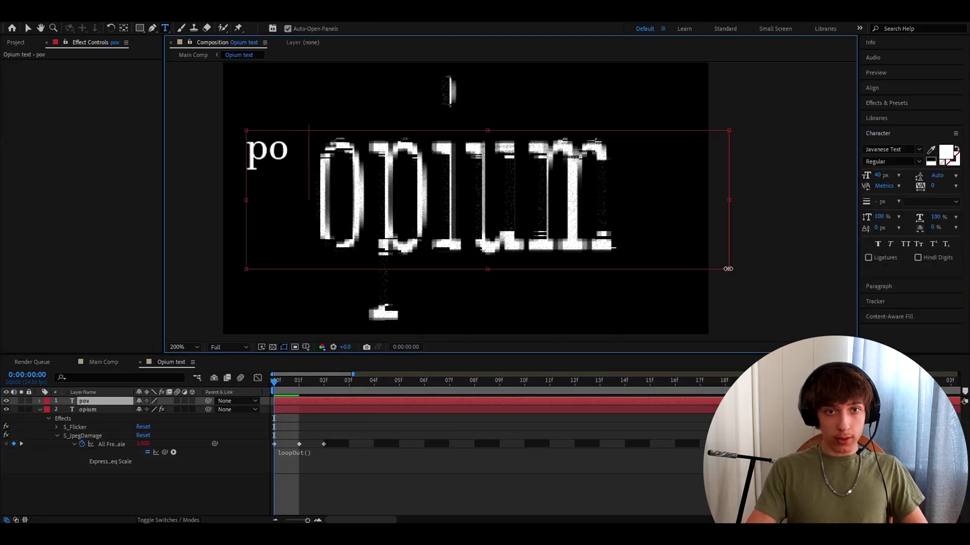
text(ikas)
key(Escape)
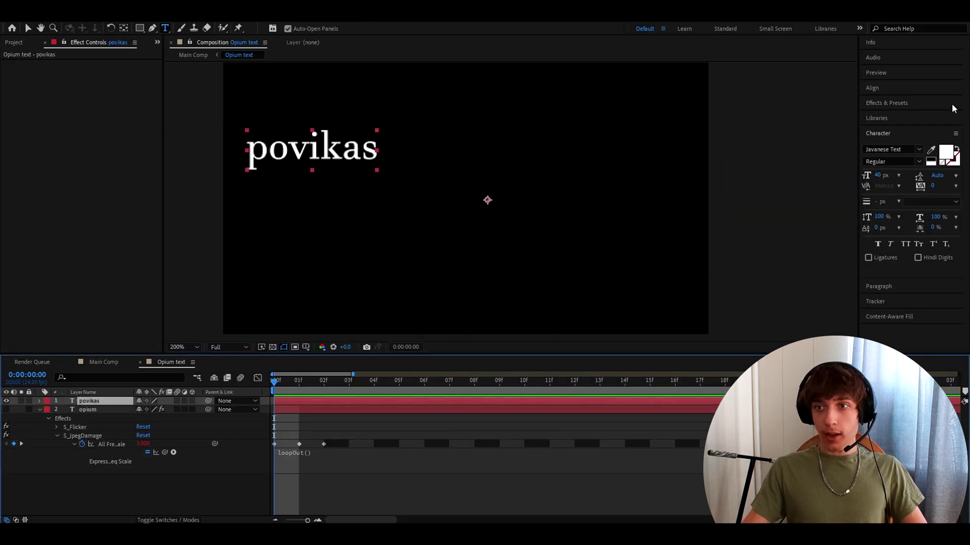
click(903, 104)
key(ctrl+f)
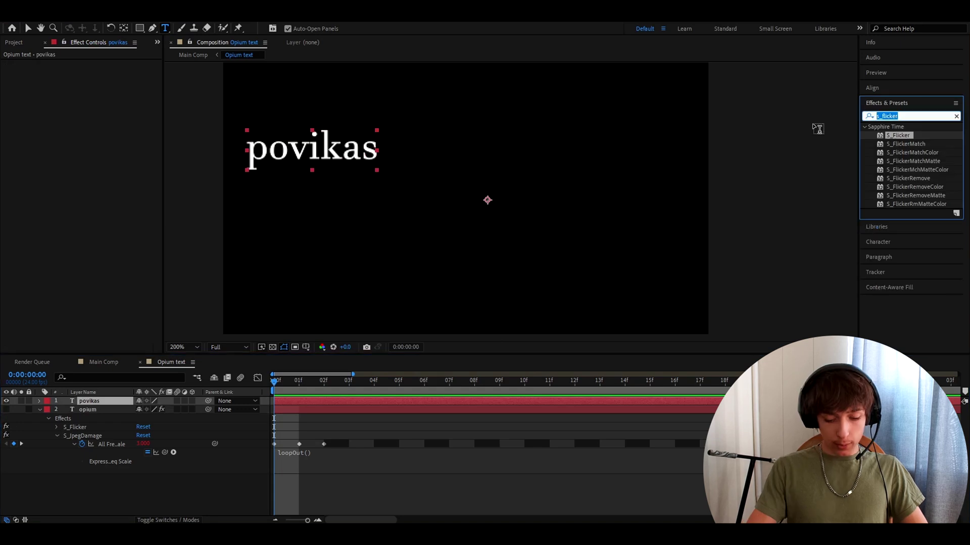
text(opium te)
drag(920, 144, 286, 402)
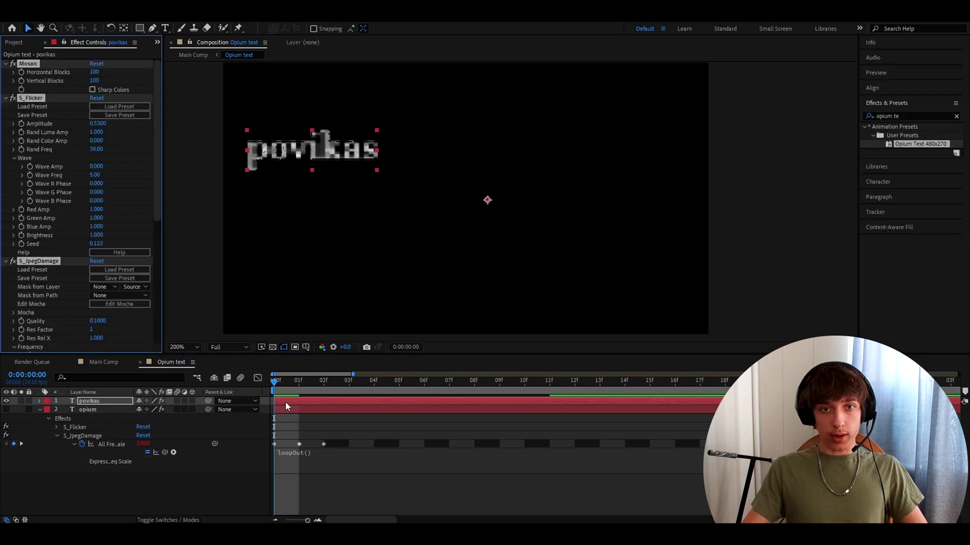
click(286, 402)
key(s)
drag(152, 409, 181, 405)
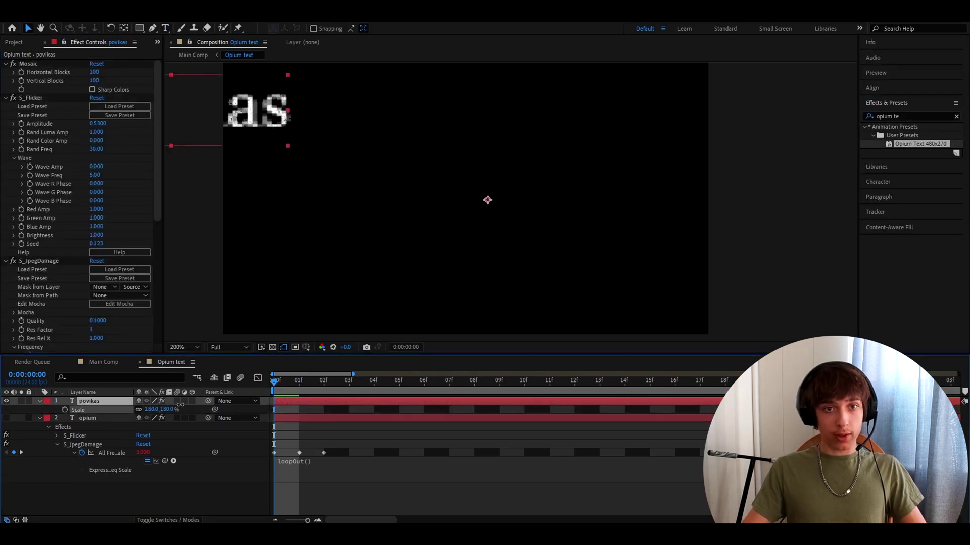
key(Delete)
click(7, 402)
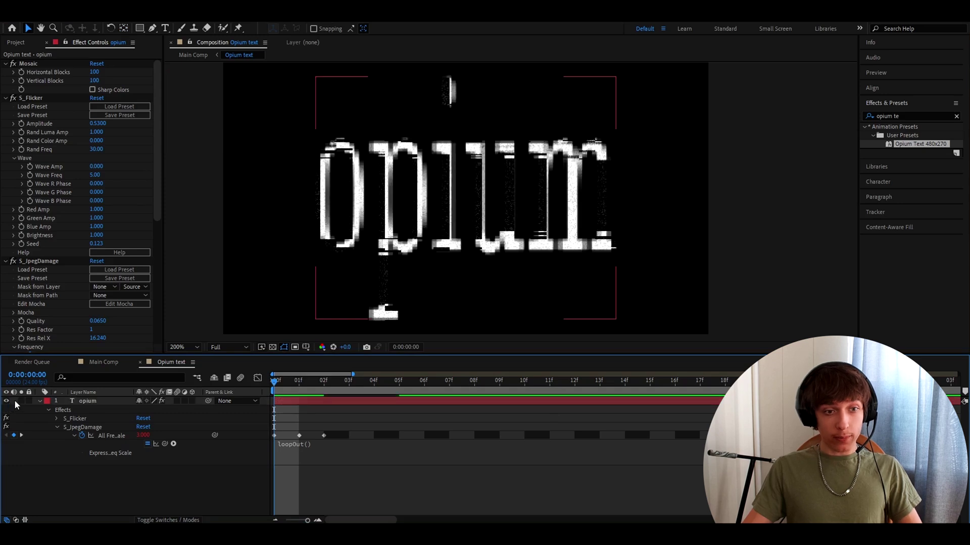
click(46, 401)
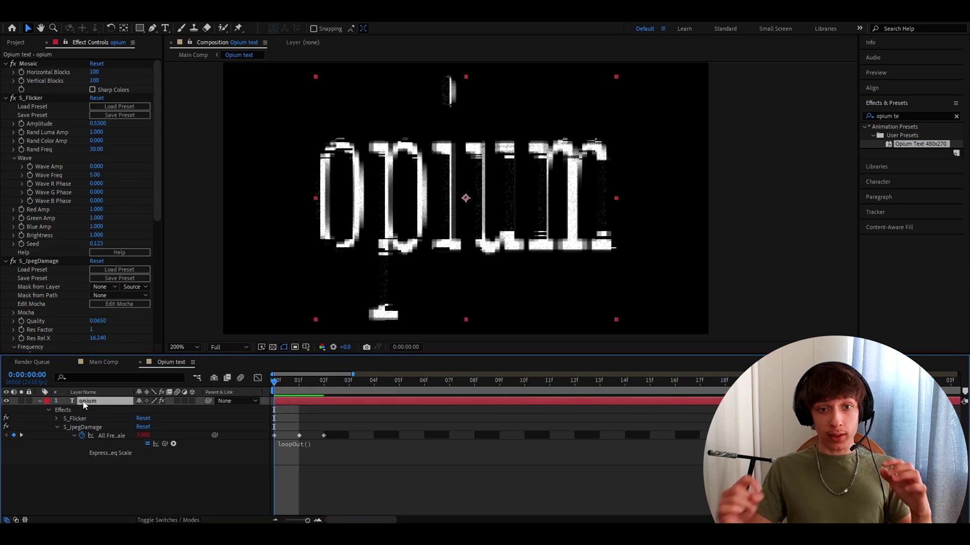
Step: In Main Comp, set the Opium text precomp layer's Scale to 400%
click(96, 362)
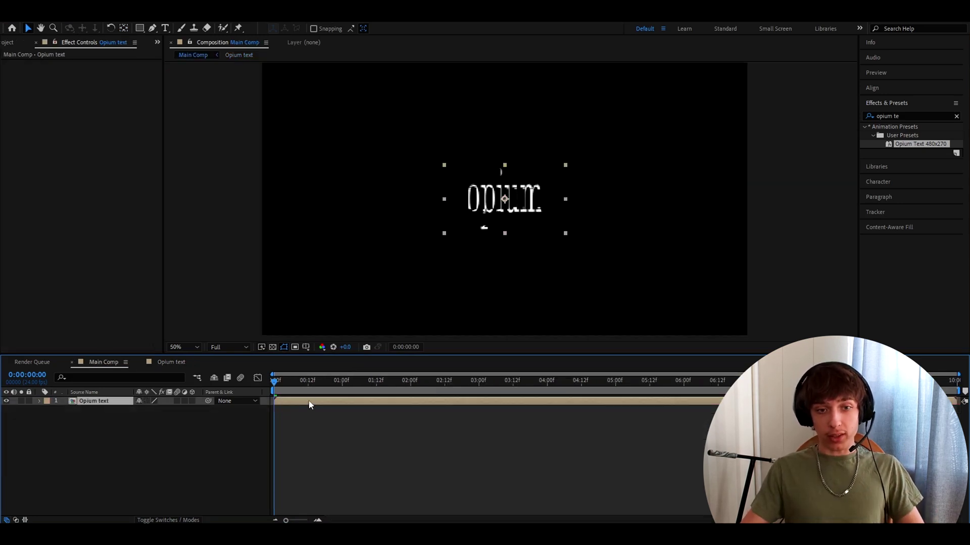
key(s)
click(152, 409)
text(4)
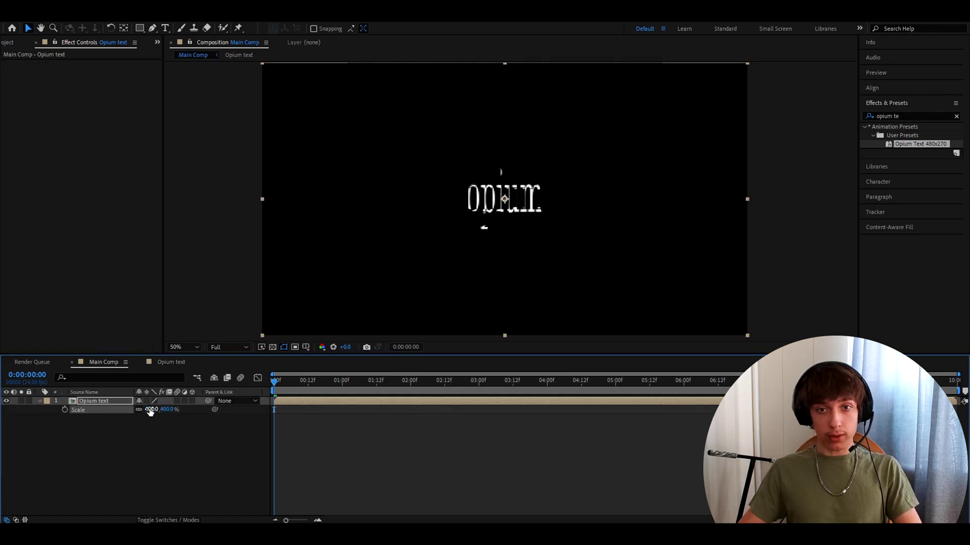
text(00)
key(Return)
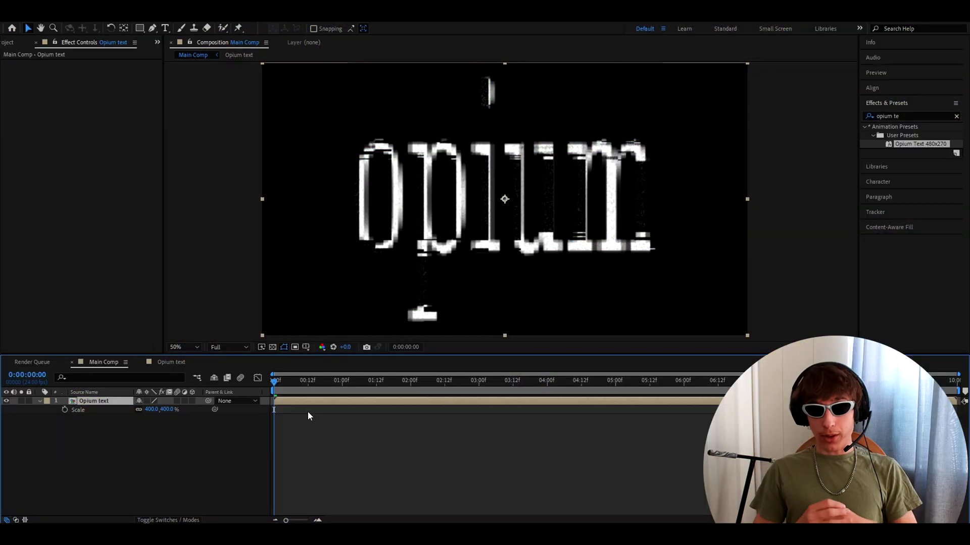
Step: Apply the Damaged TV 10 preset as a new adjustment layer in Main Comp
click(909, 116)
text(damag)
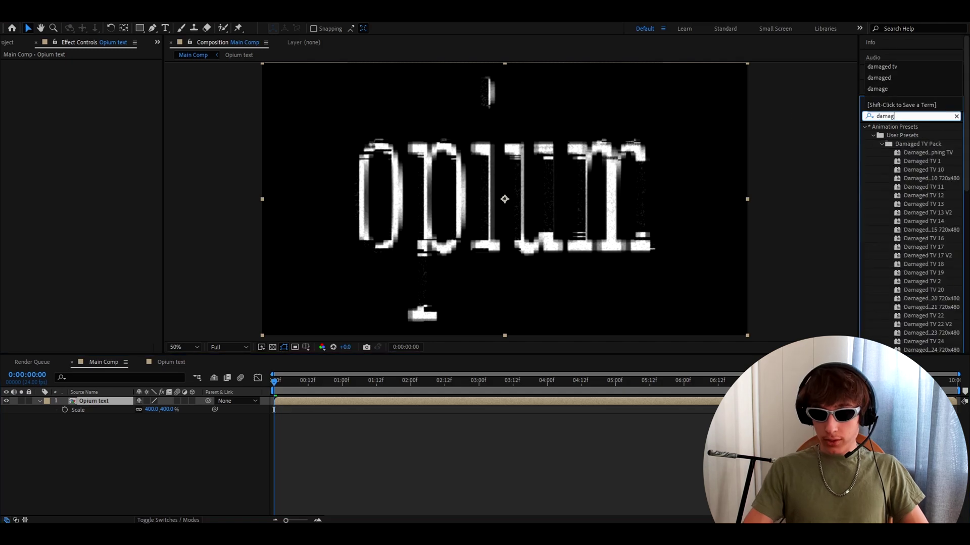
click(882, 67)
double_click(923, 160)
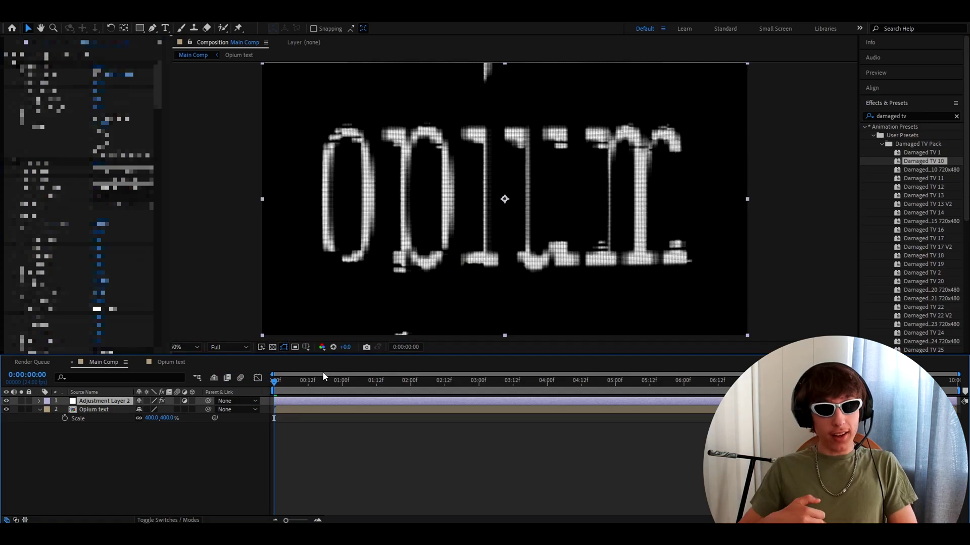
Step: Add an adjustment layer with Damaged TV 1, hide both glitch layers, and reopen Opium text
click(85, 402)
key(ctrl+alt+y)
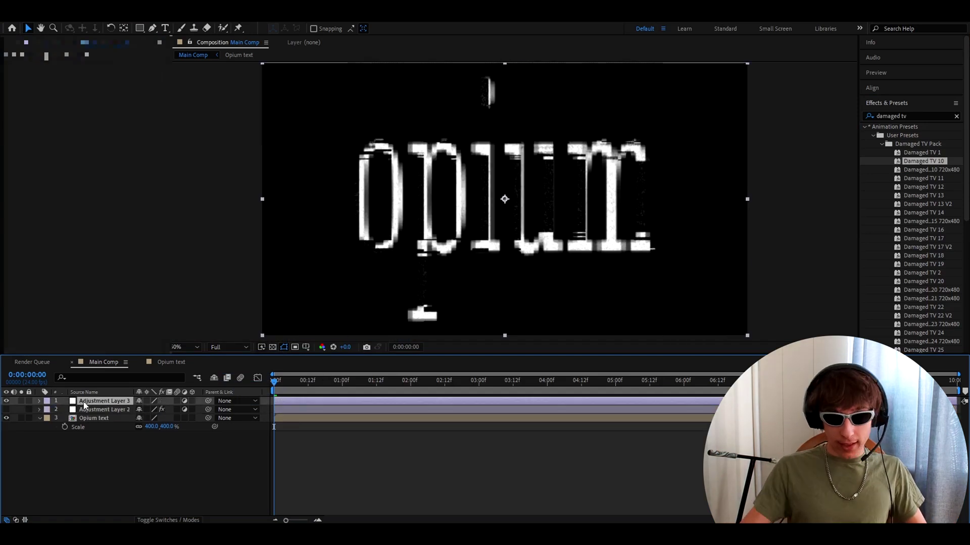
drag(922, 152, 329, 402)
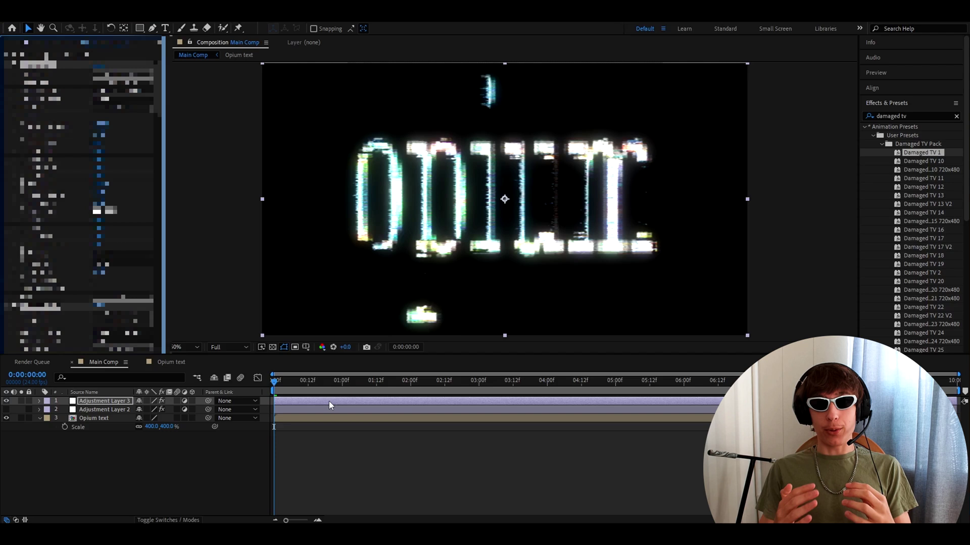
drag(6, 401, 6, 410)
click(91, 419)
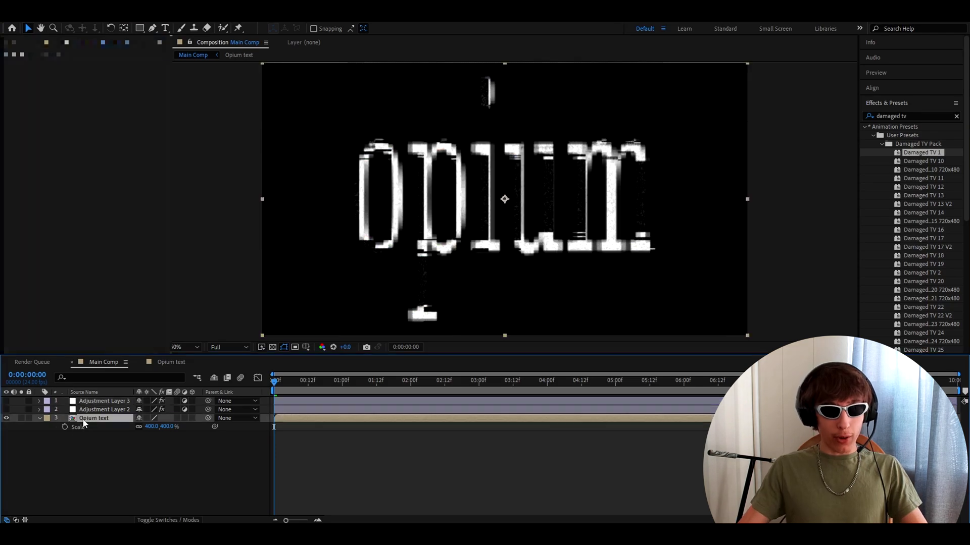
click(170, 366)
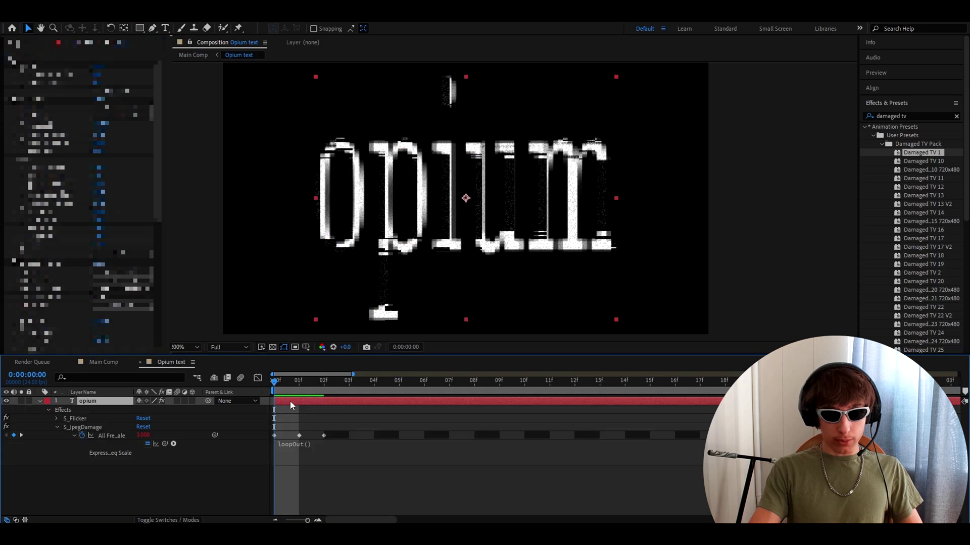
key(ctrl+alt+y)
click(904, 115)
text(signal glit)
click(861, 185)
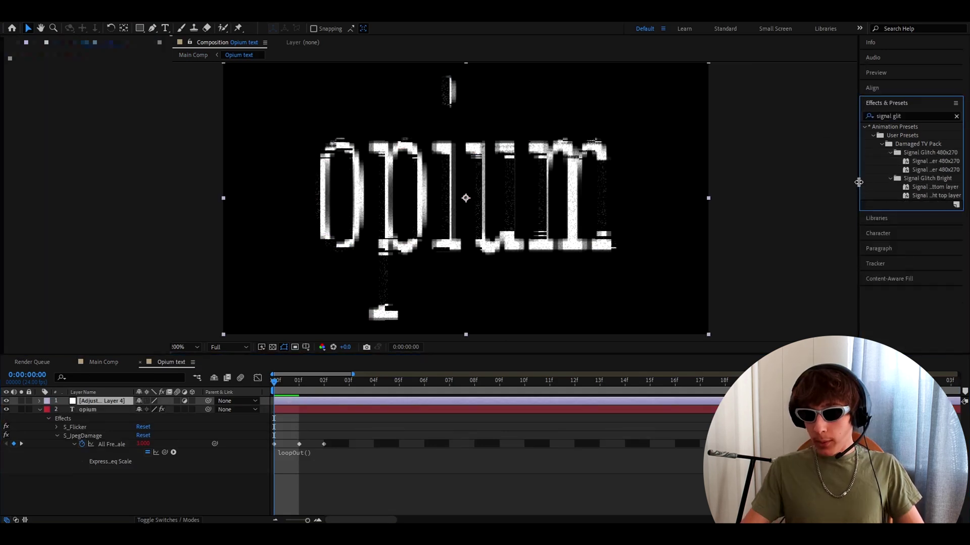
drag(859, 186, 801, 185)
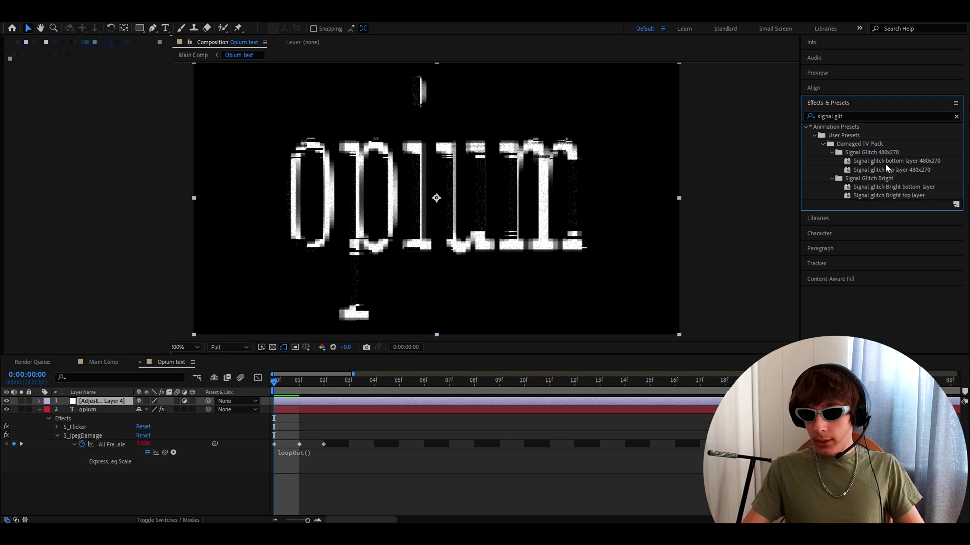
drag(887, 161, 290, 401)
drag(384, 222, 392, 223)
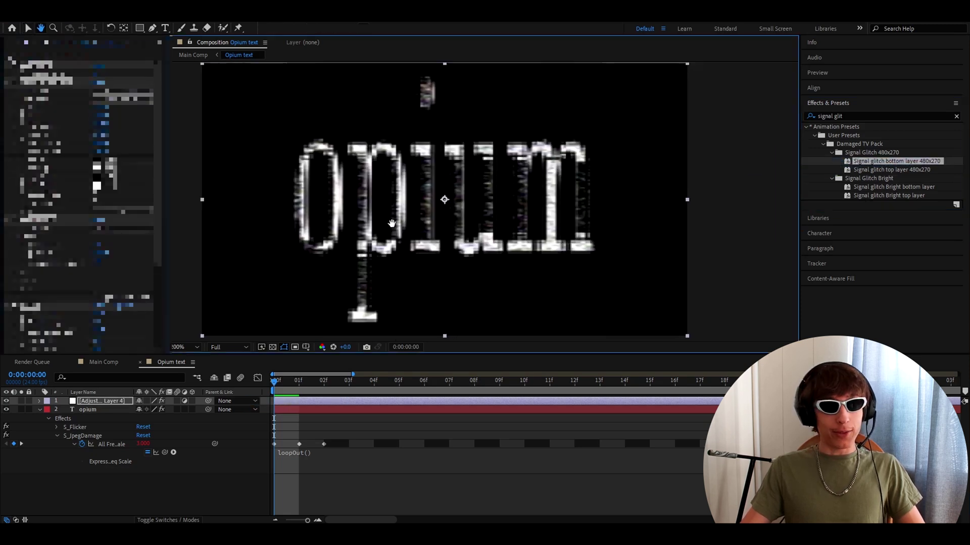
click(103, 363)
click(315, 459)
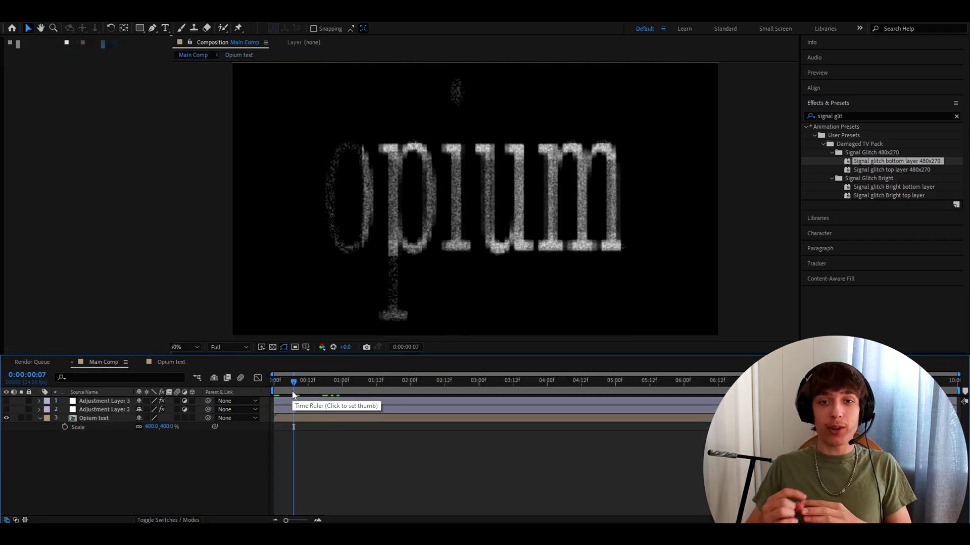
click(177, 362)
click(91, 401)
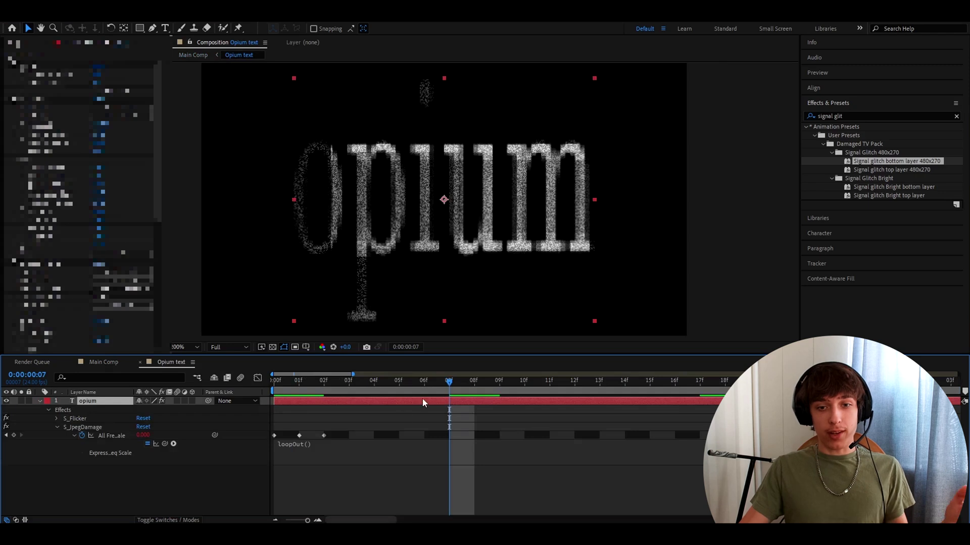
click(271, 388)
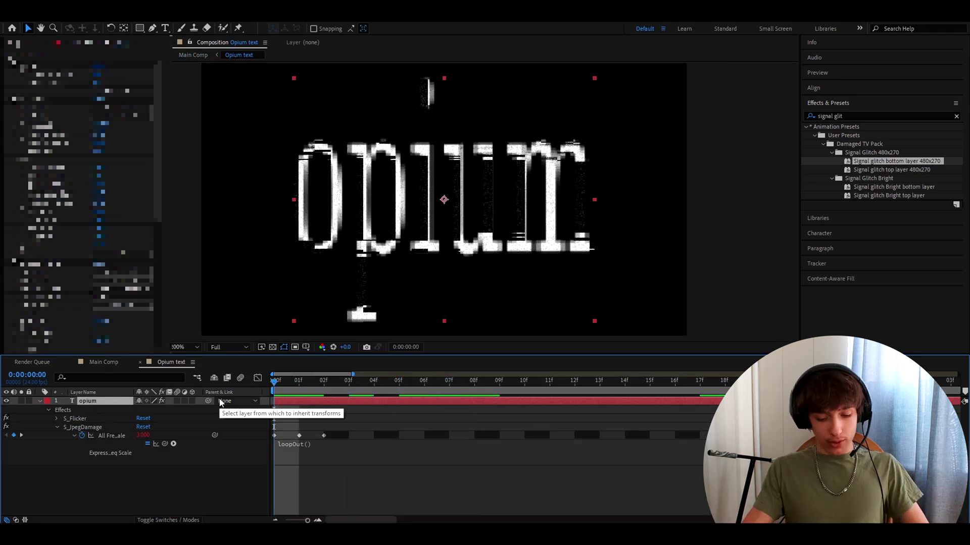
key(ctrl+space)
text(col)
key(Return)
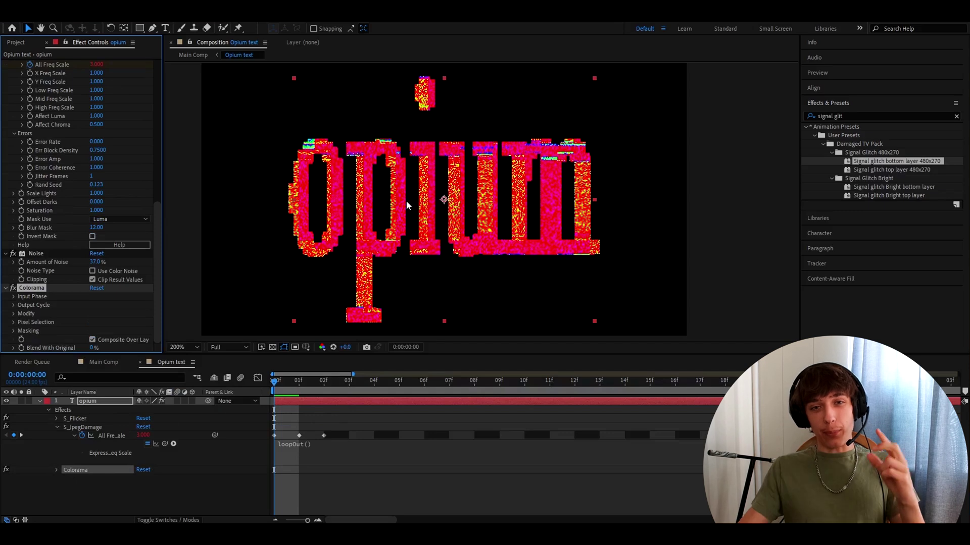
scroll(51, 71, up, 10)
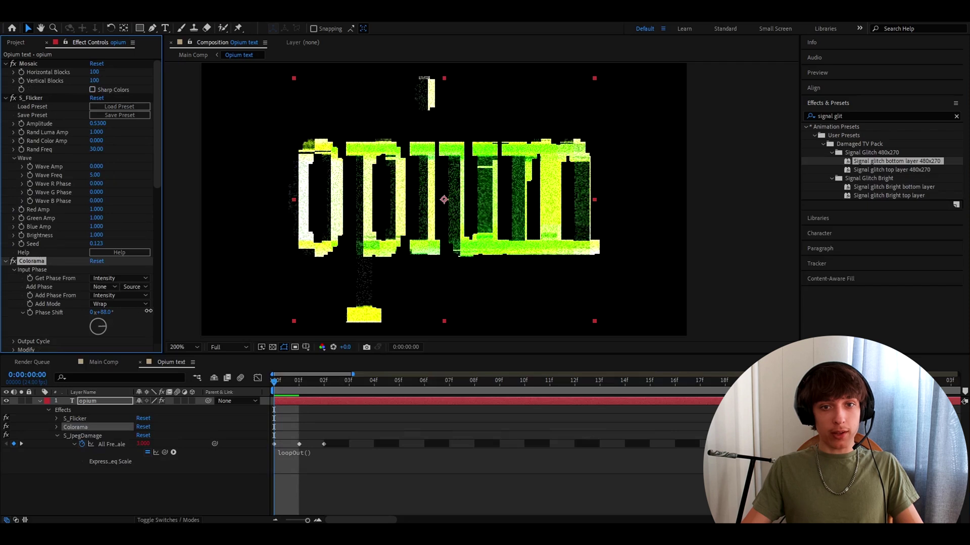
drag(149, 310, 14, 296)
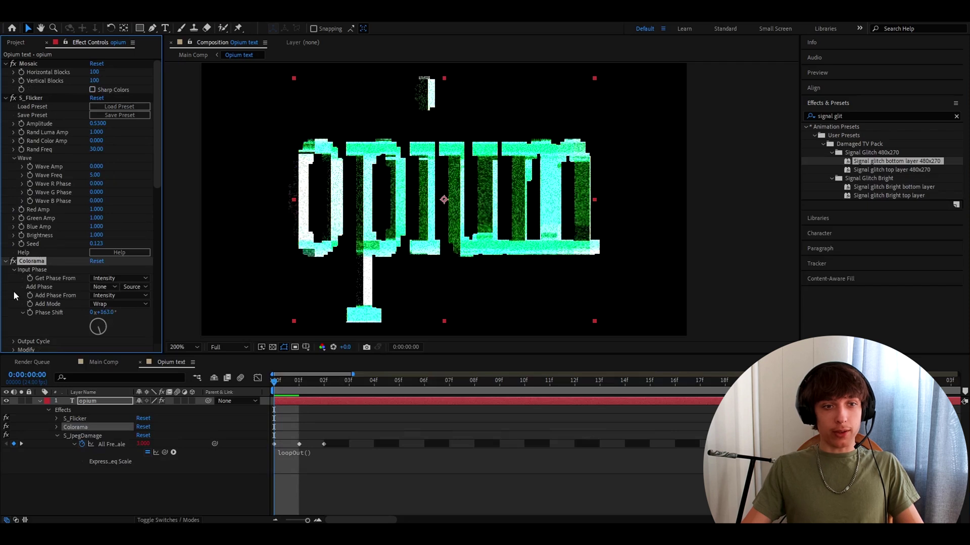
key(Delete)
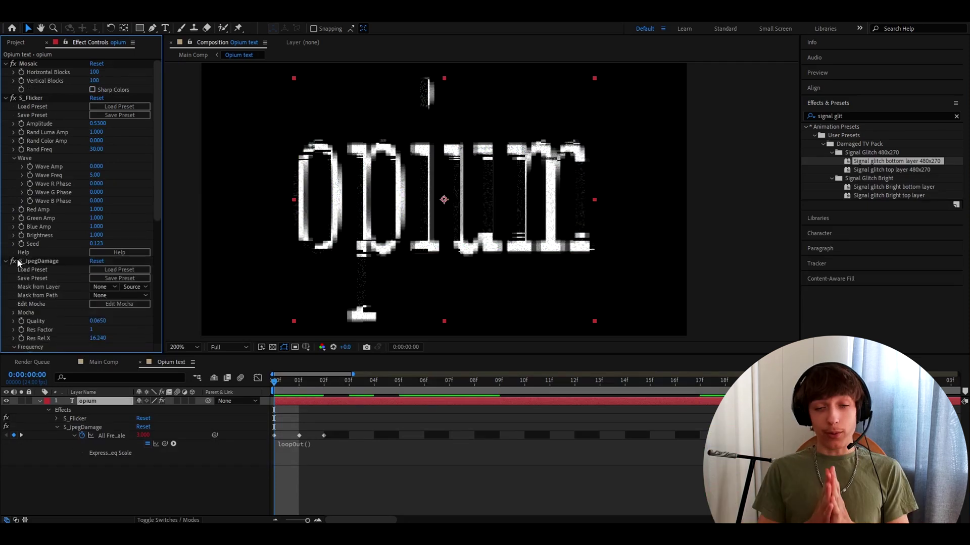